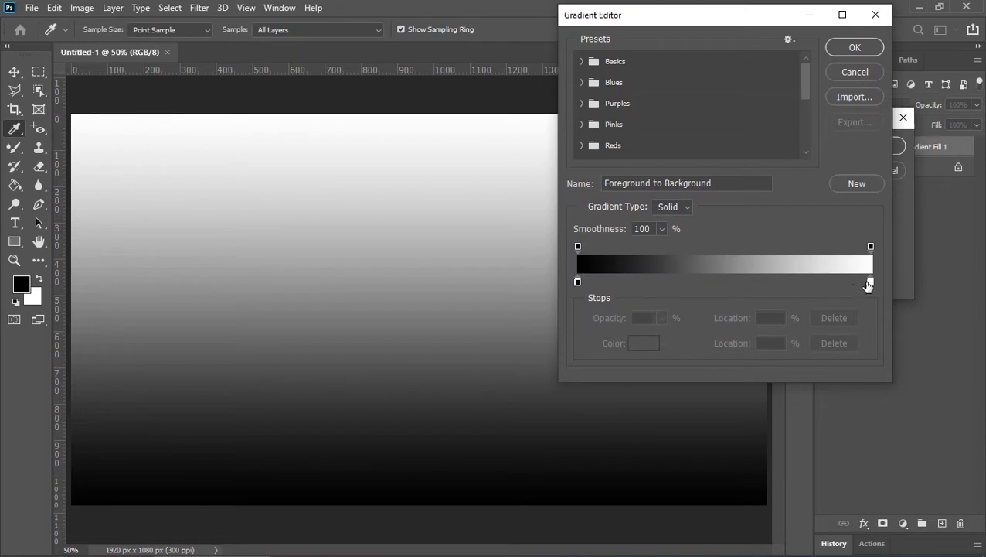
- Change the gradient's white end stop to grey a5a5a5 and accept the edited gradient
left_click(868, 282)
left_click(644, 344)
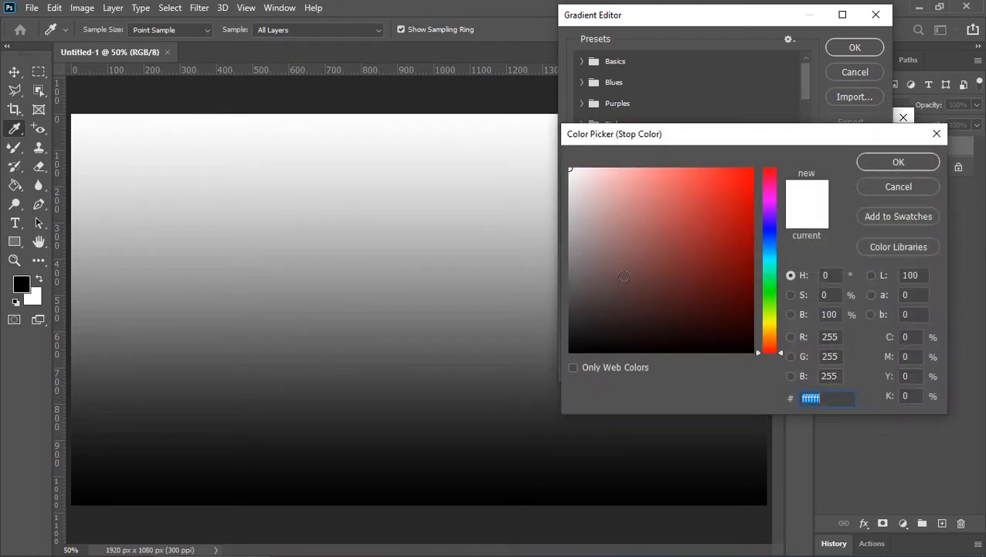
left_click(546, 226)
left_click(543, 231)
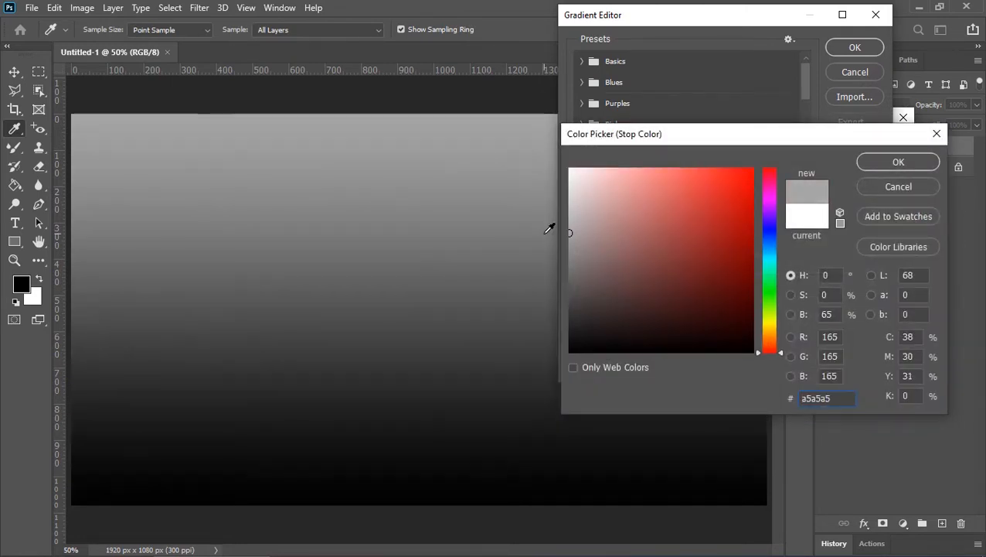
left_click(874, 161)
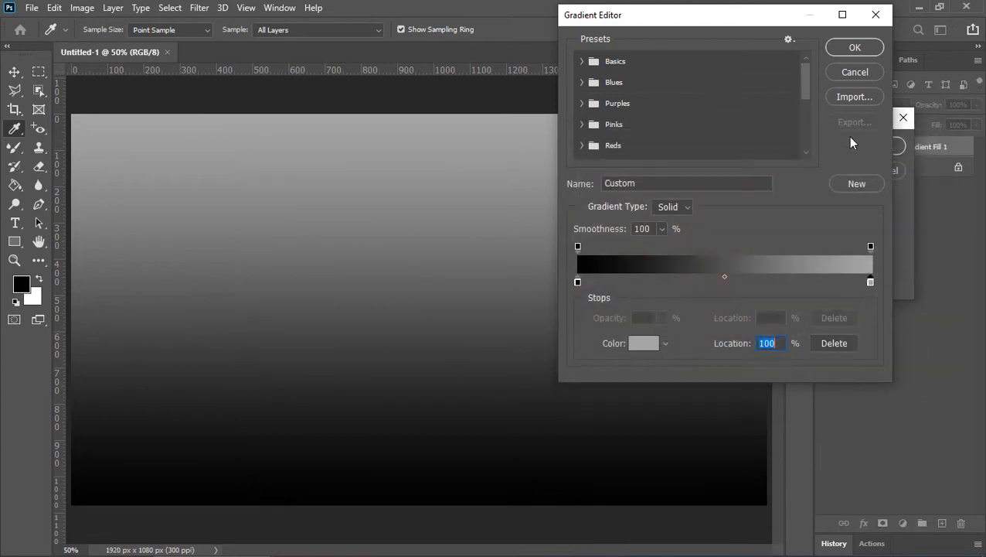
left_click(855, 48)
- Set the gradient fill to Radial style, reversed, at 420% scale, and delete the original Background layer
left_click(777, 170)
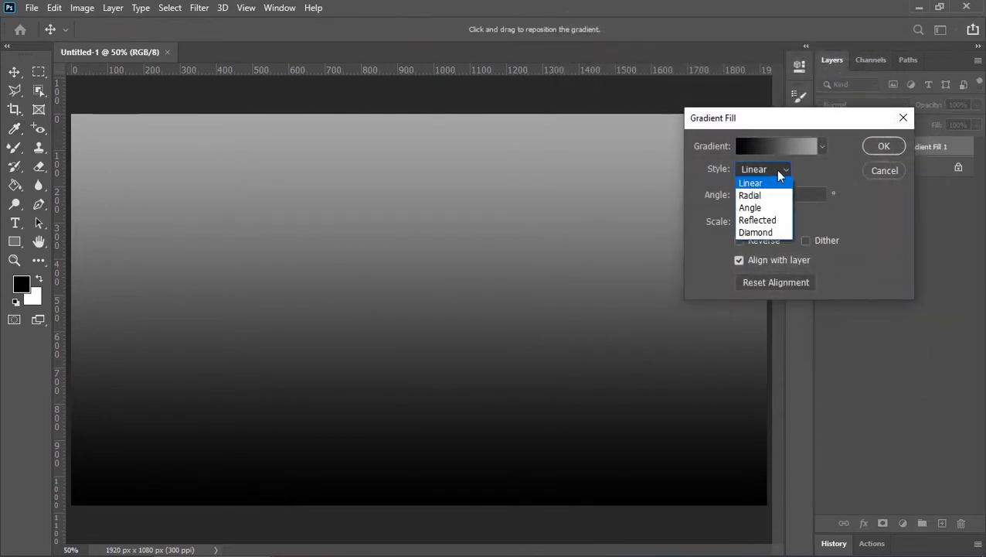
left_click(768, 195)
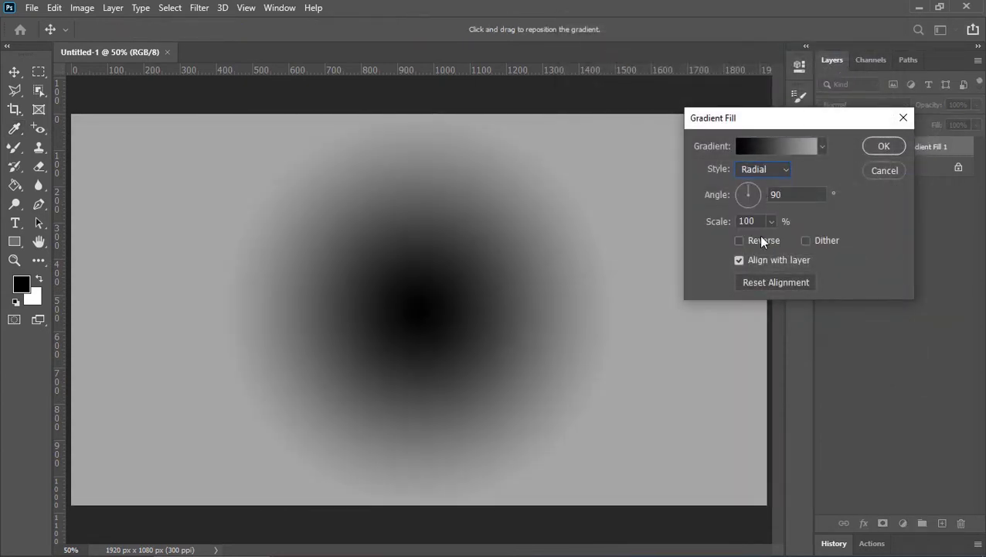
left_click(762, 241)
double_click(761, 221)
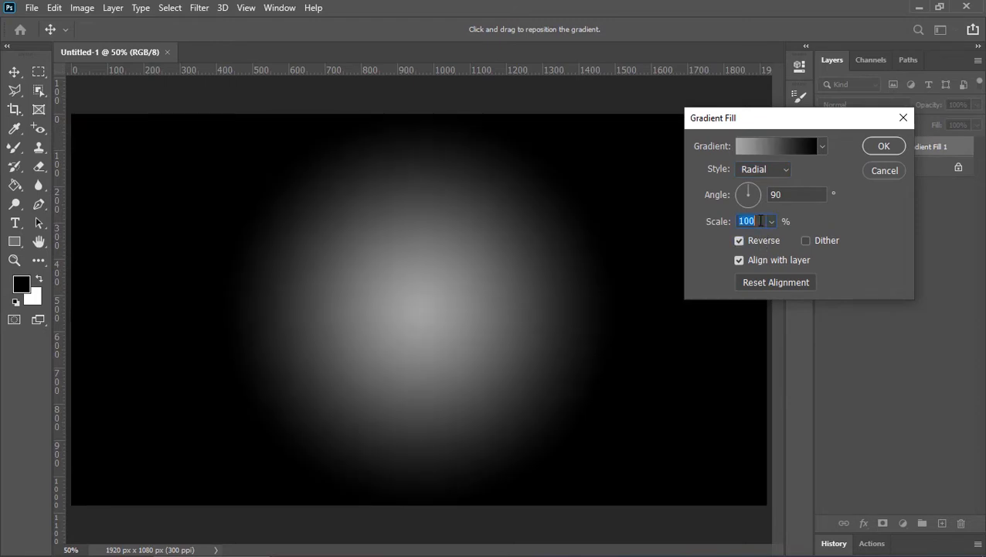
type("420")
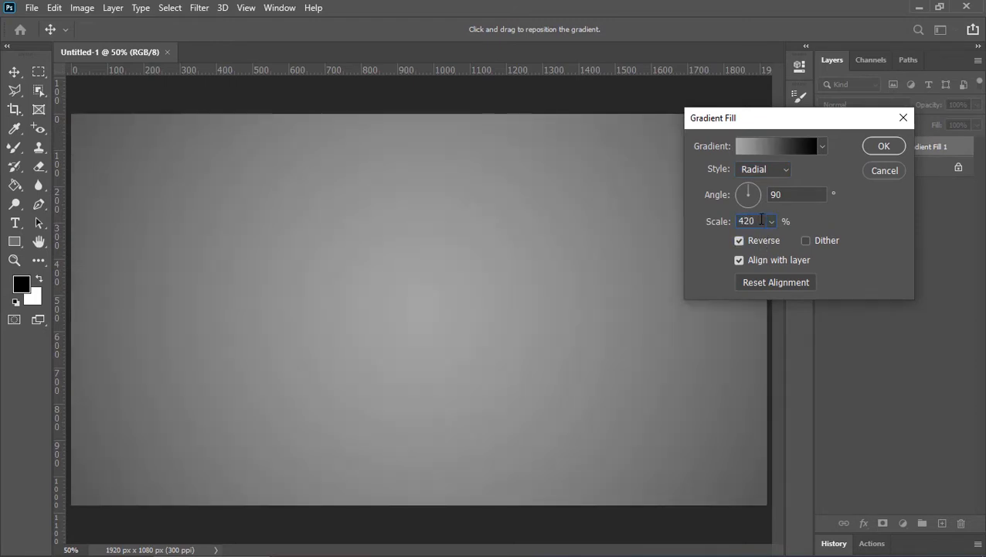
left_click(885, 147)
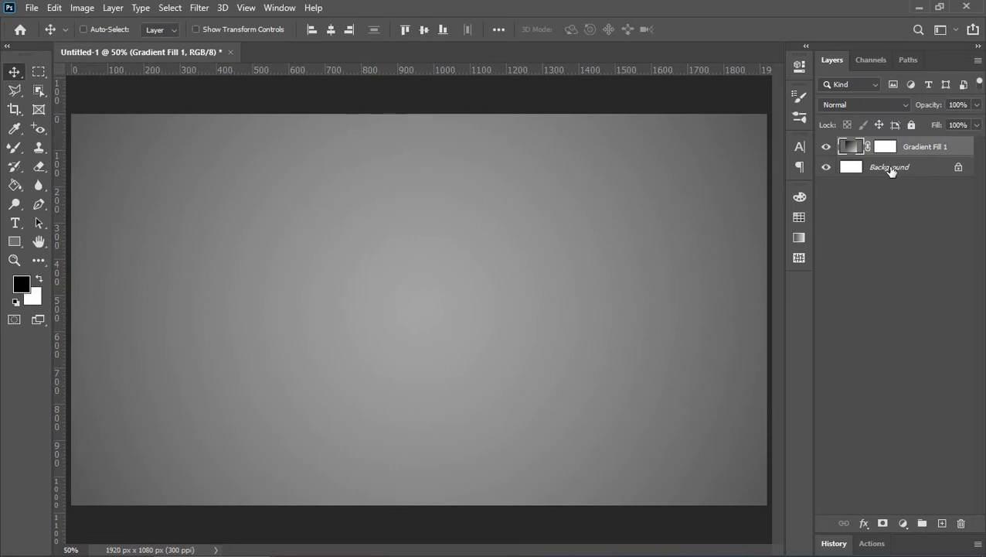
left_click_drag(890, 168, 960, 523)
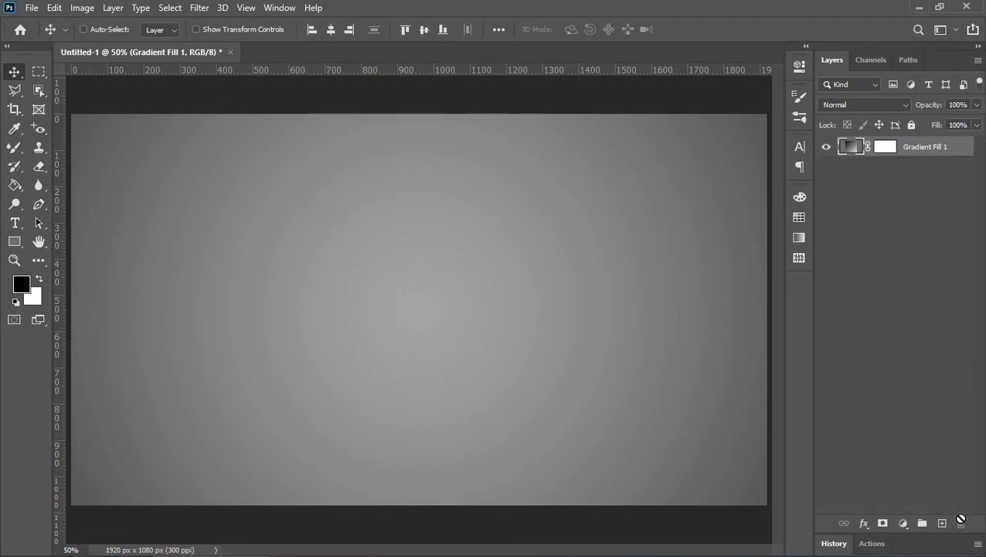
- Add a red ff0000 Solid Color fill layer above the gradient and set its blend mode to Color
left_click(903, 523)
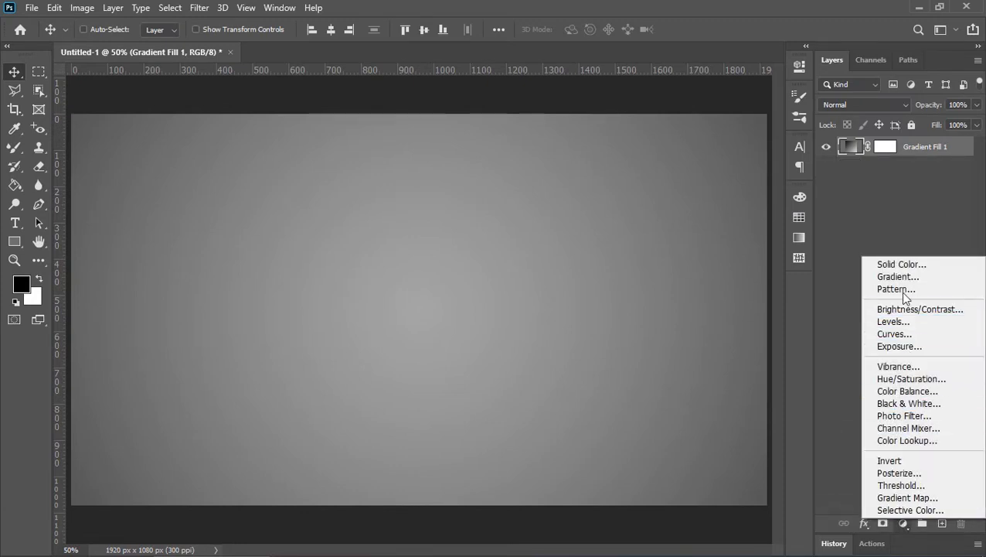
left_click(900, 263)
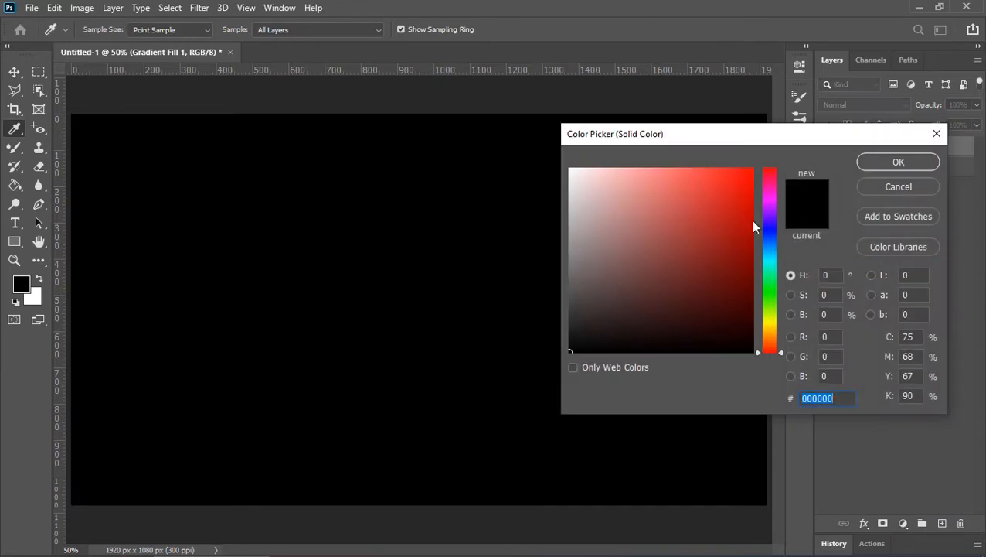
left_click_drag(748, 187, 762, 157)
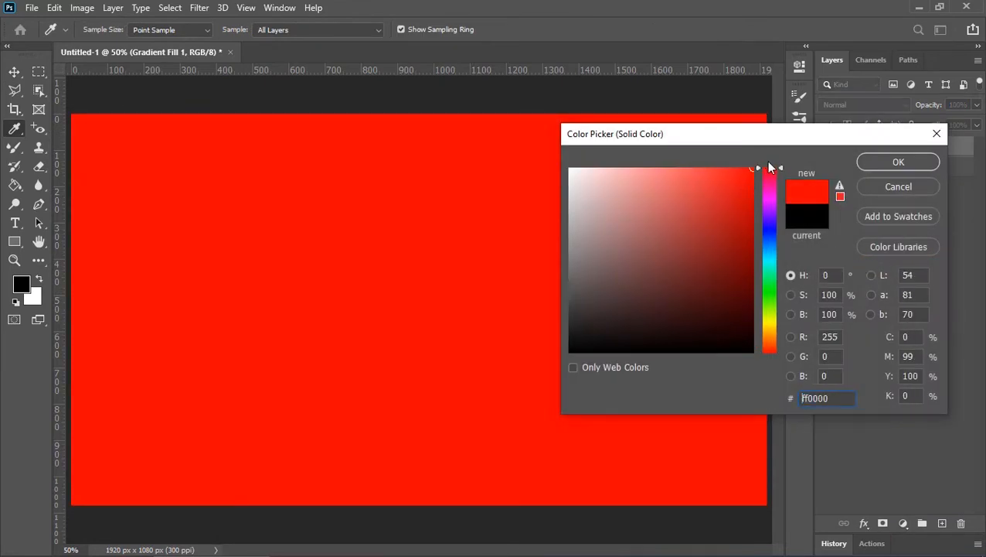
left_click(887, 167)
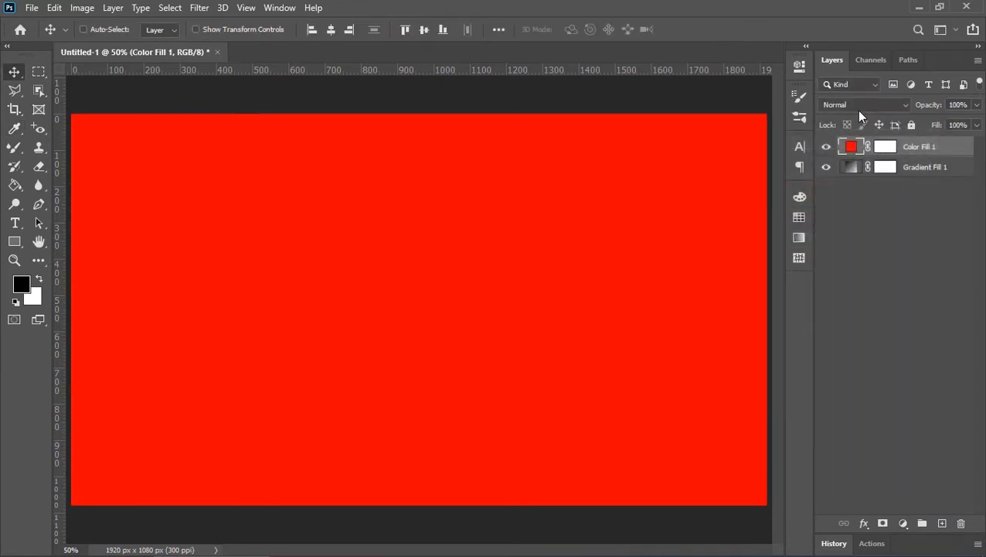
left_click(857, 107)
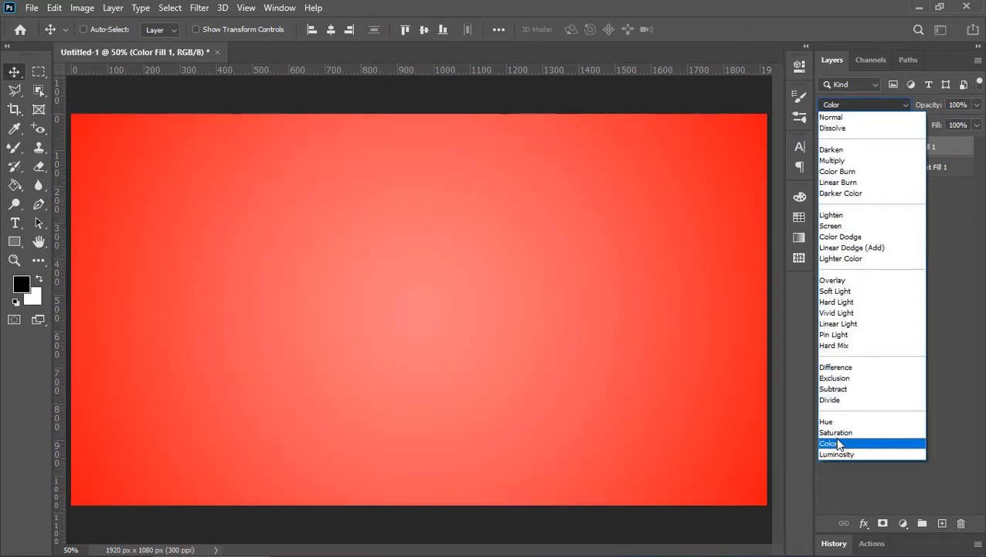
left_click(838, 444)
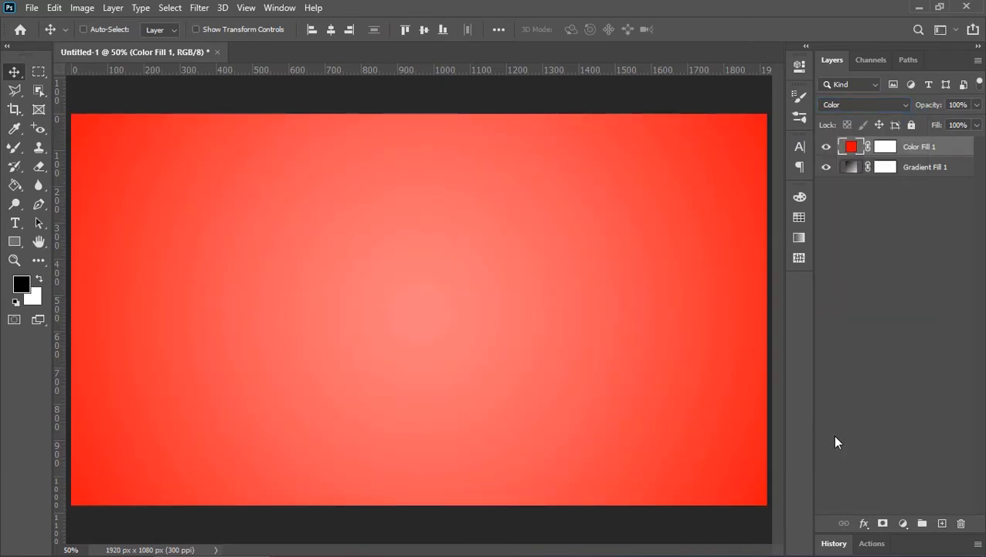
- Place the Frost image from the Asset folder in File Explorer into the Photoshop document at its fitted size
key("alt+Tab")
key("alt+Tab")
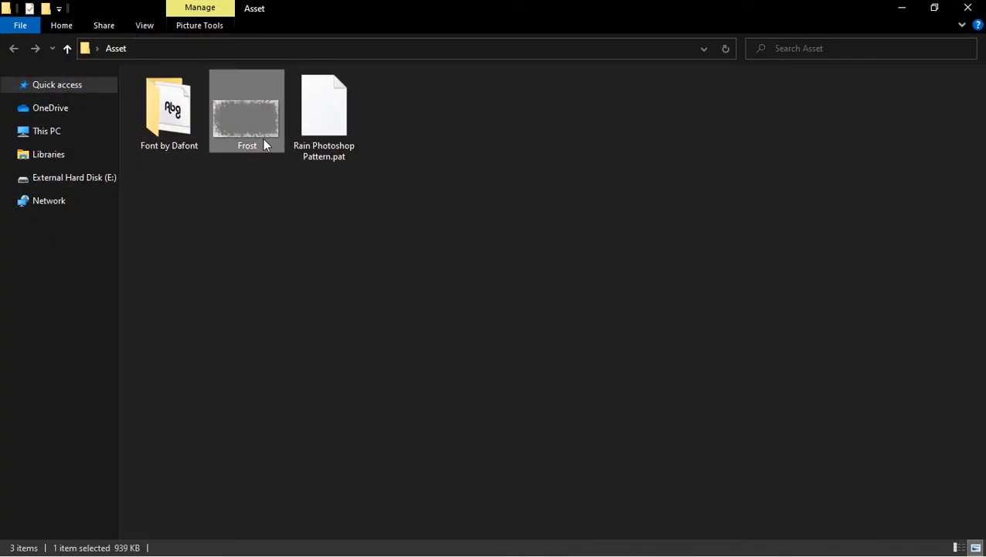
left_click_drag(267, 143, 327, 270)
key("alt+Tab")
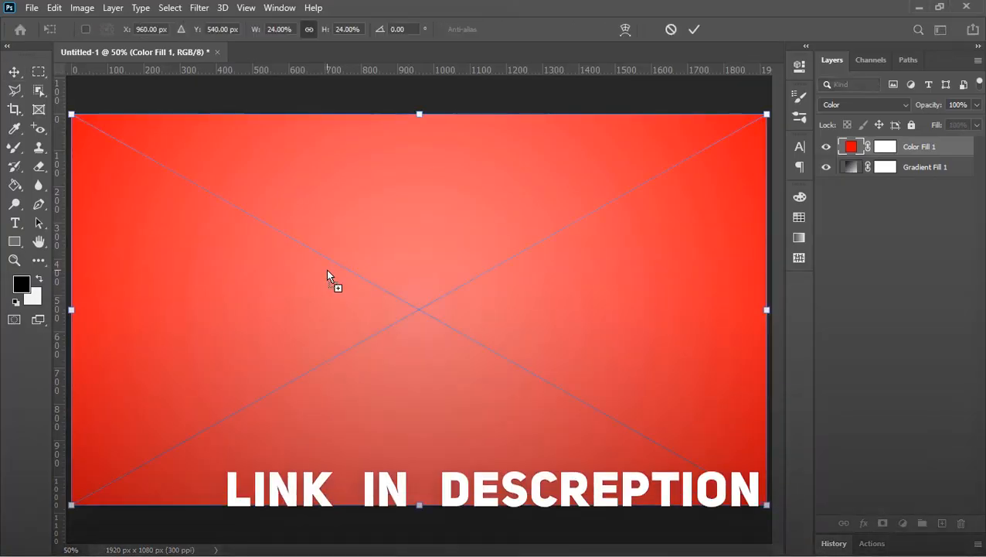
left_click(695, 31)
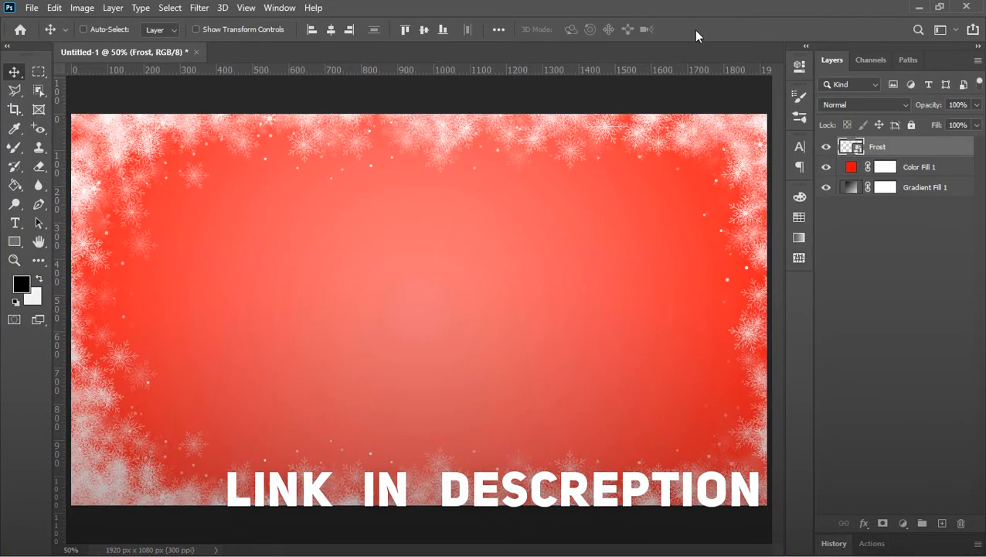
- Group the Frost, Color Fill 1 and Gradient Fill 1 layers and name the group Background
left_click(918, 193, "shift")
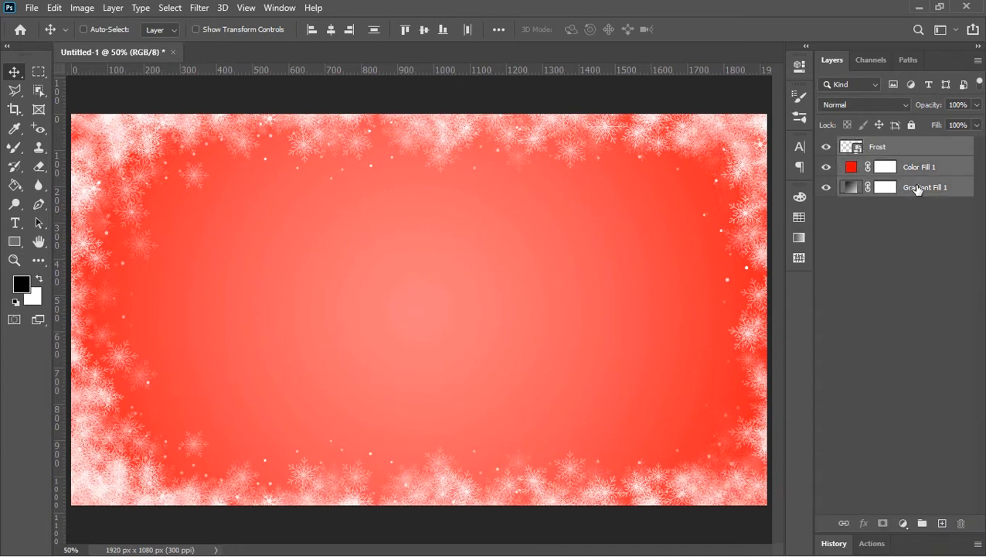
key("ctrl+g")
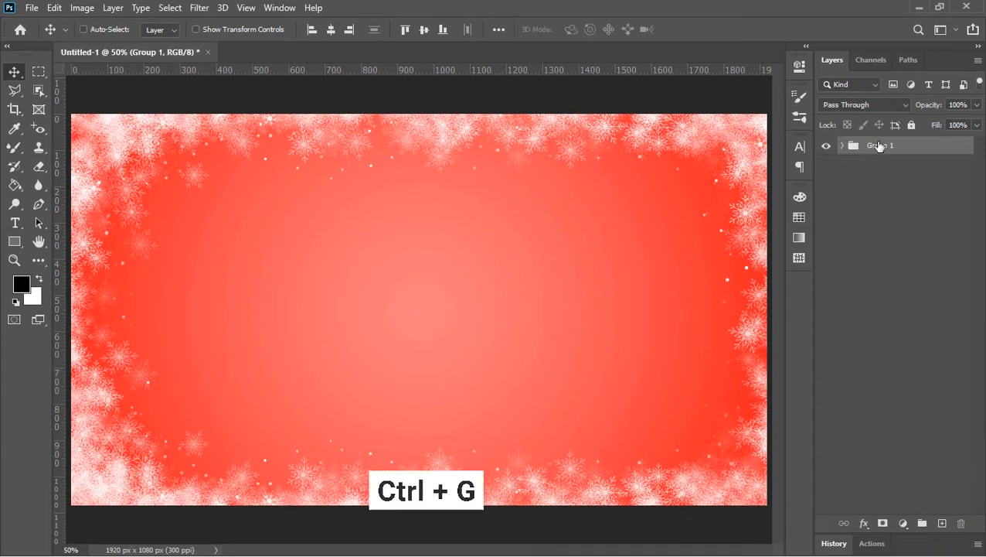
double_click(880, 143)
type("Back")
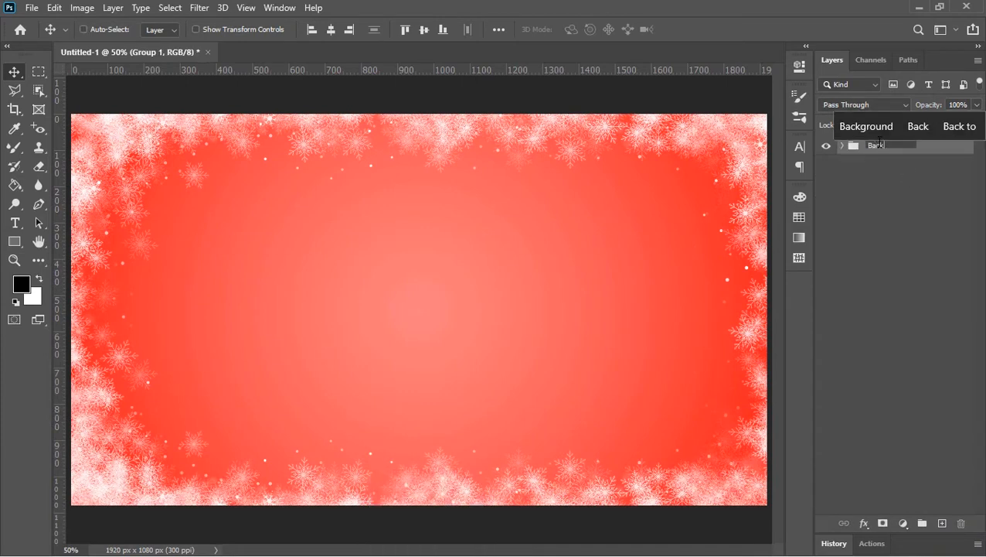
type("ground")
key("Return")
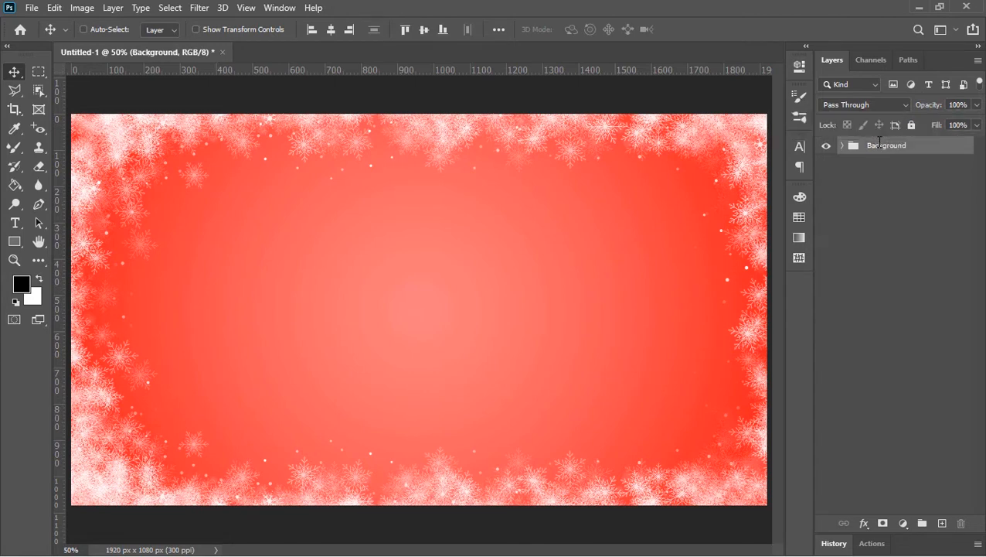
- Add a text layer reading "Candy" over the middle of the canvas
left_click(15, 222)
left_click(286, 313)
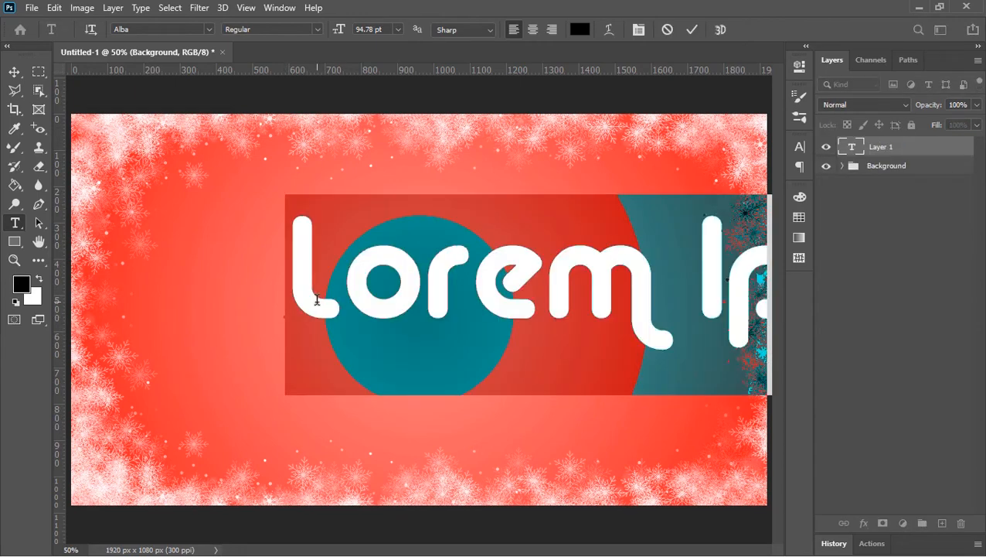
type("Candy")
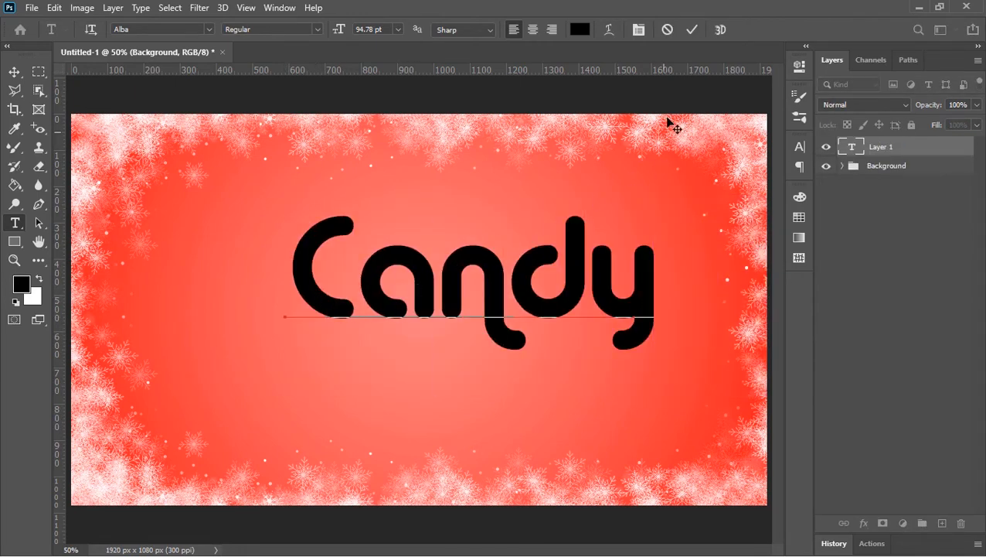
left_click(691, 30)
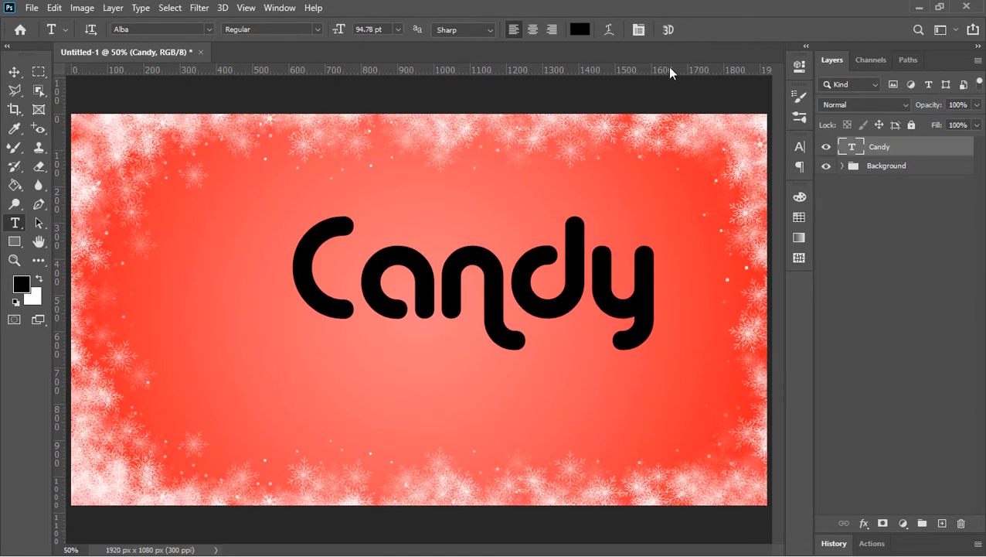
- Centre the Candy text horizontally and vertically on the canvas and convert its layer to a smart object
left_click(14, 73)
left_click(331, 30)
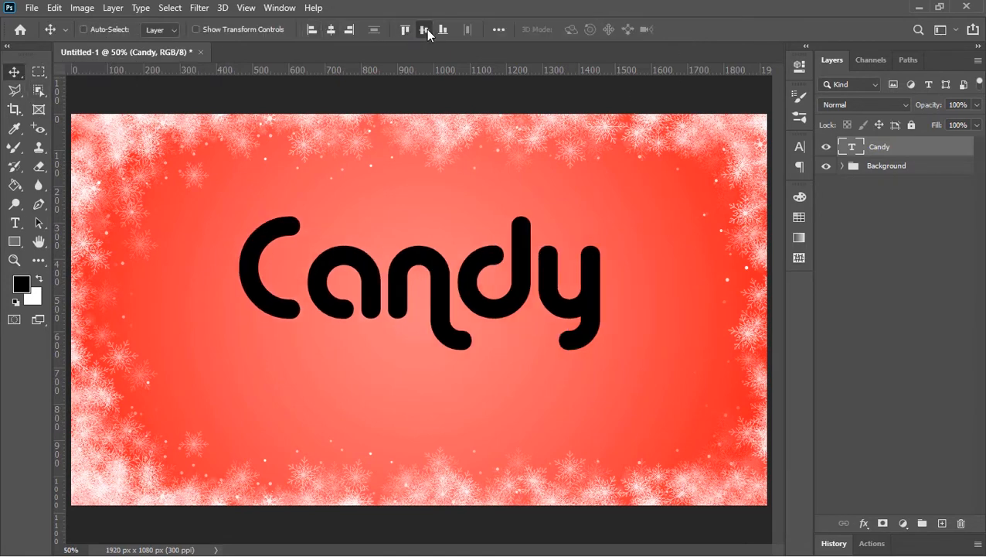
left_click(425, 29)
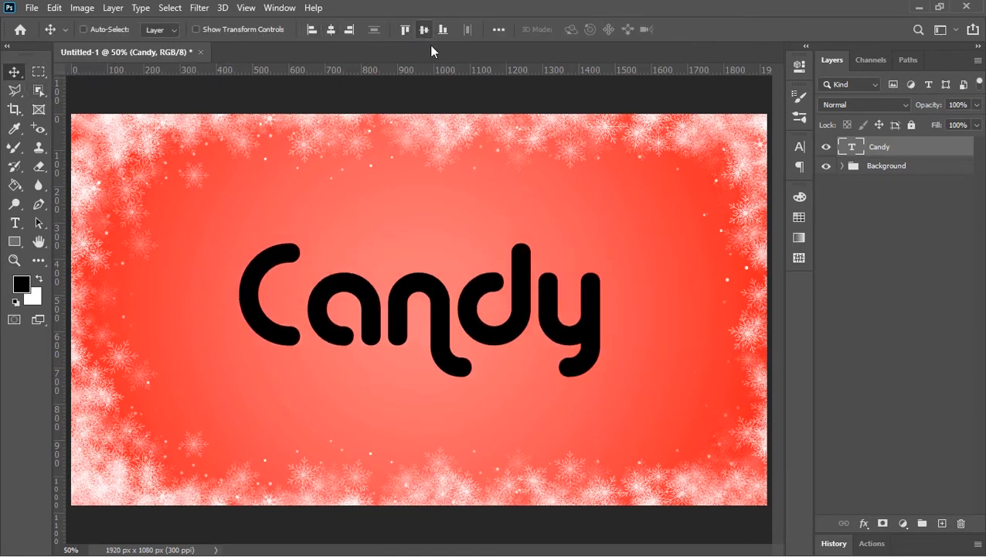
right_click(903, 149)
left_click(847, 192)
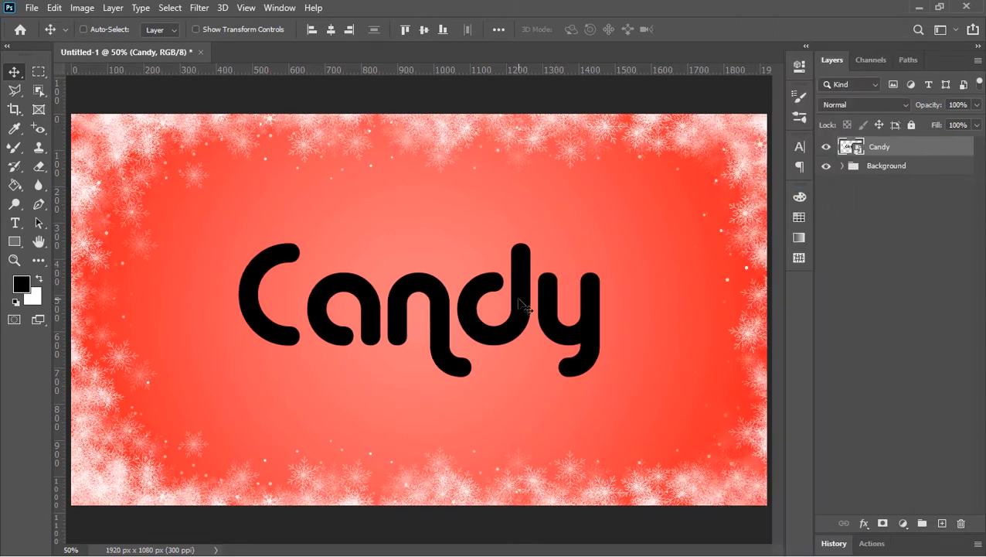
- Create a new 1080 x 1080 px document at 300 pixels/inch with a white background
left_click(32, 7)
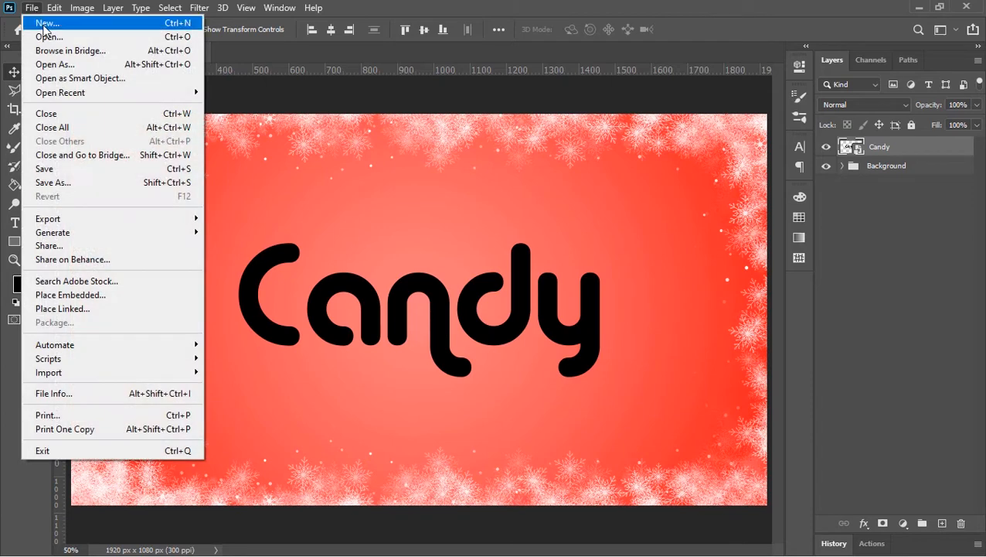
left_click(34, 24)
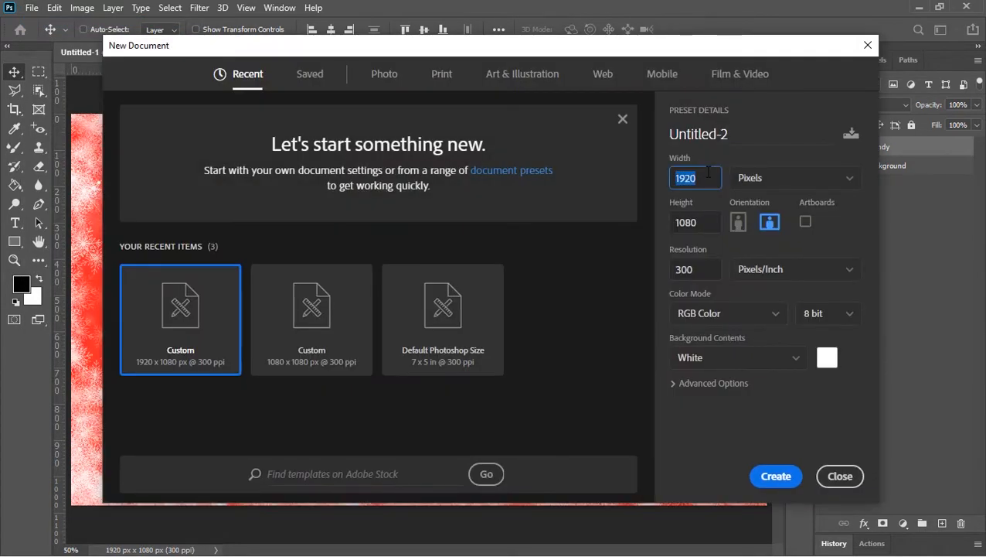
type("1")
left_click(770, 475)
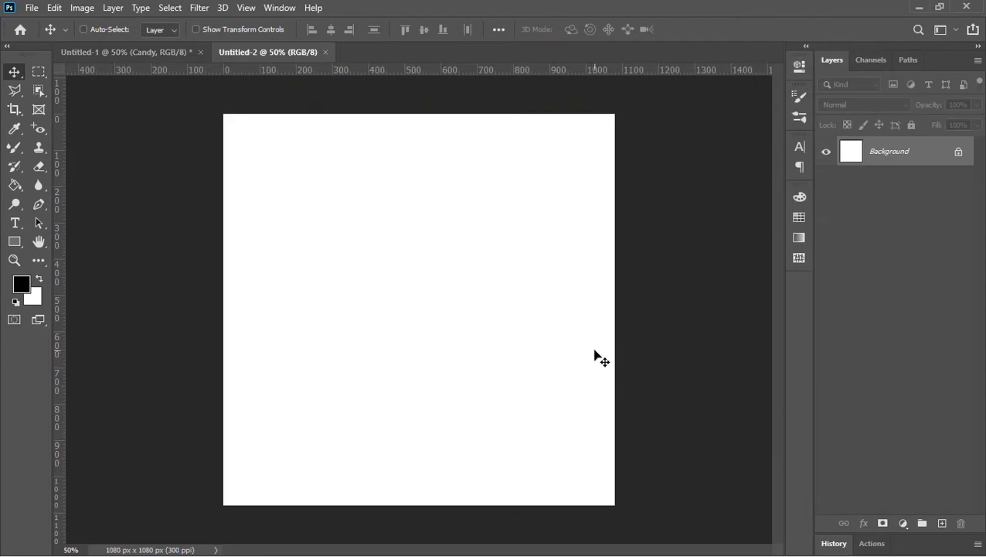
- Apply the Halftone Pattern filter to the white background with size 12, contrast 50 and pattern type Line
left_click(198, 9)
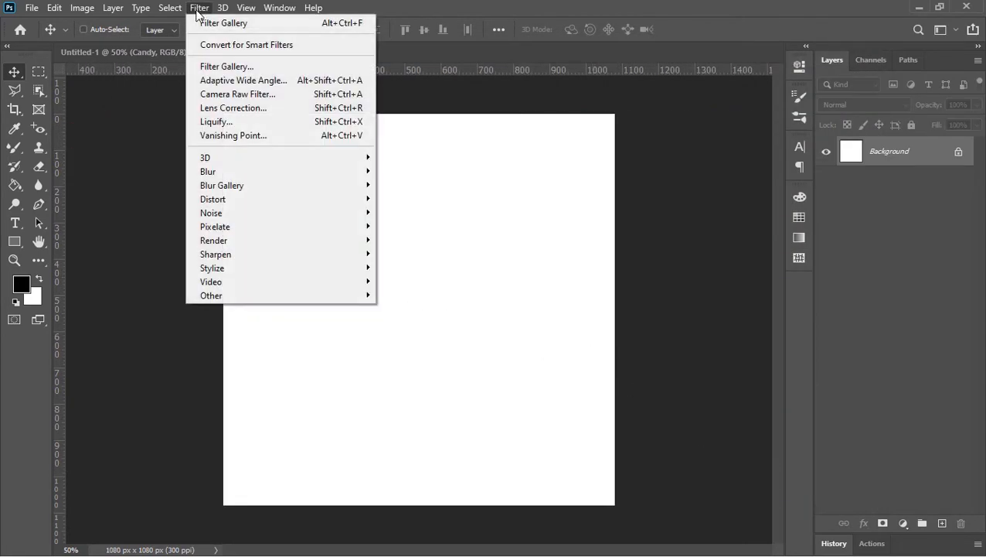
left_click(217, 67)
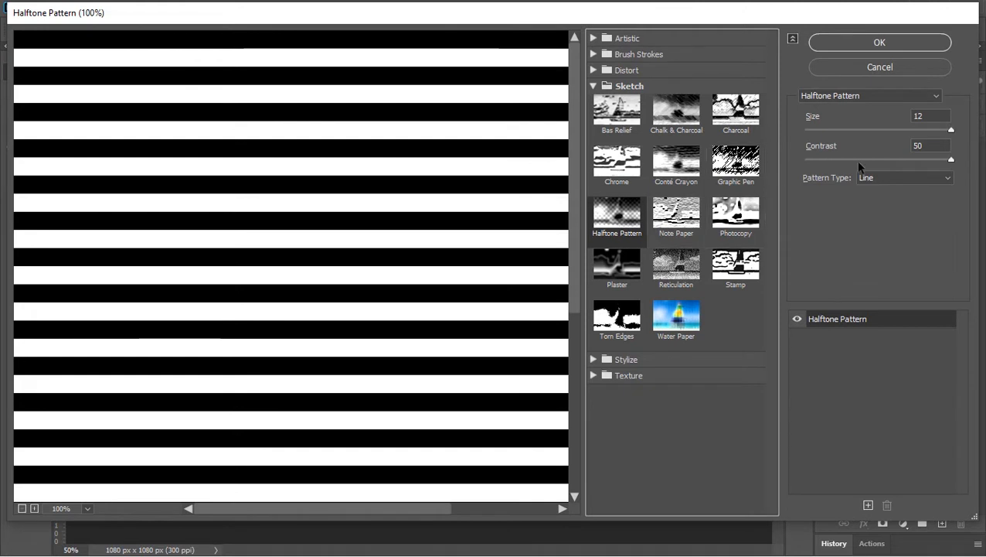
left_click_drag(951, 130, 949, 130)
left_click(939, 147)
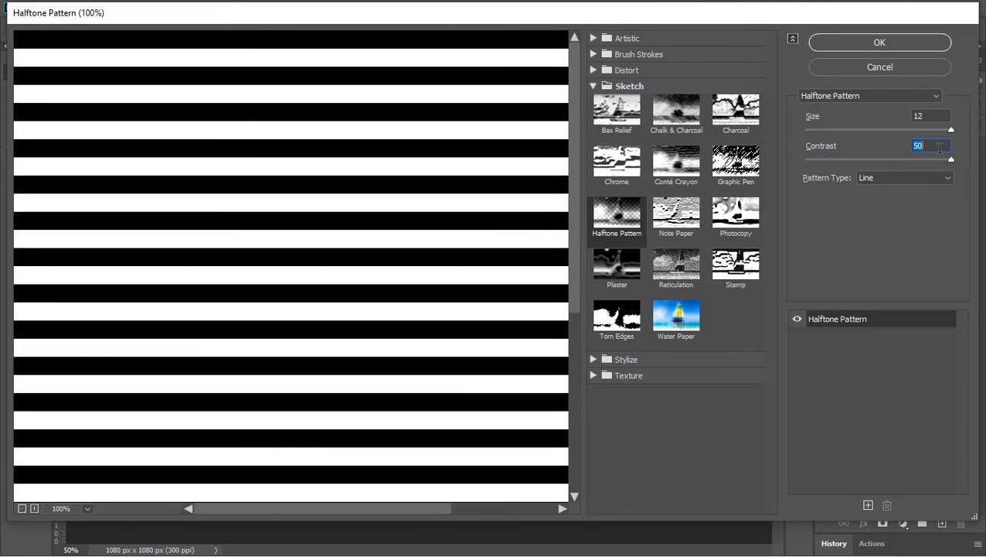
left_click(861, 44)
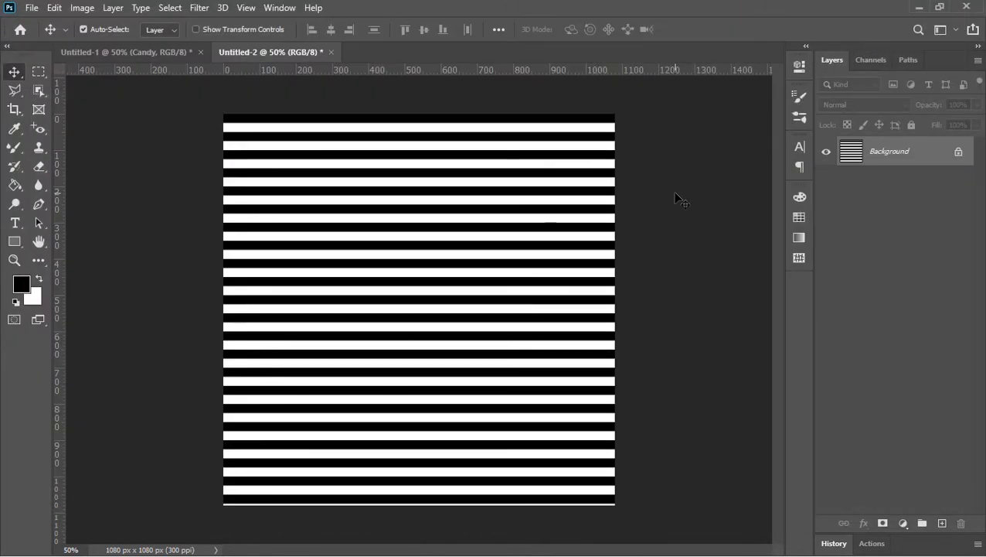
- Colorize the black stripes red using Hue/Saturation with hue 0, saturation 100 and lightness +50
key("ctrl+u")
left_click(767, 283)
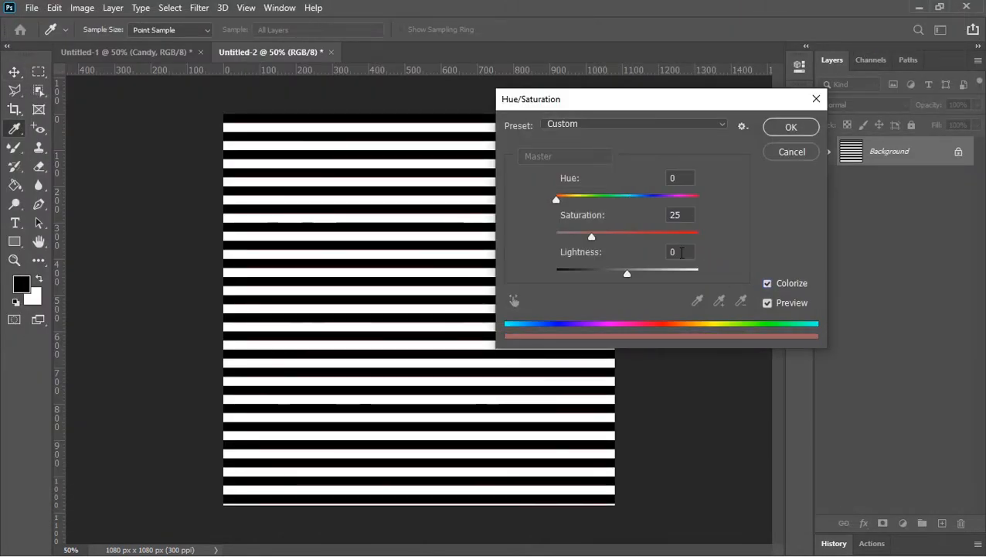
left_click(681, 252)
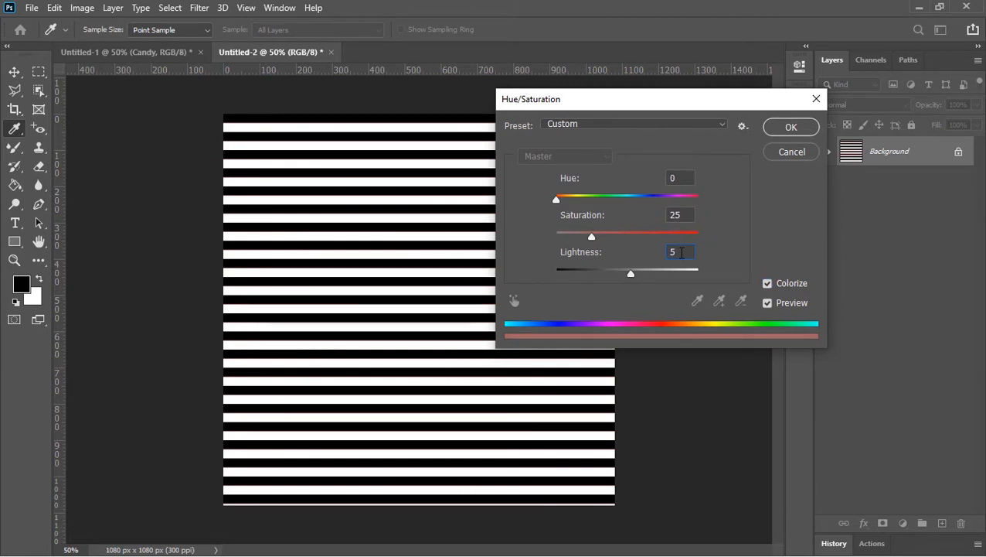
type("50")
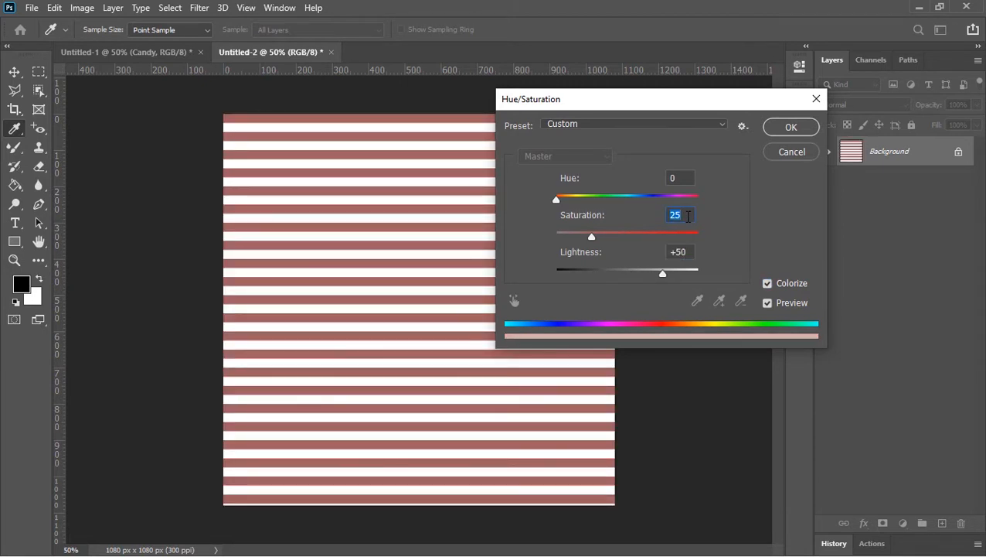
type("100")
left_click(781, 129)
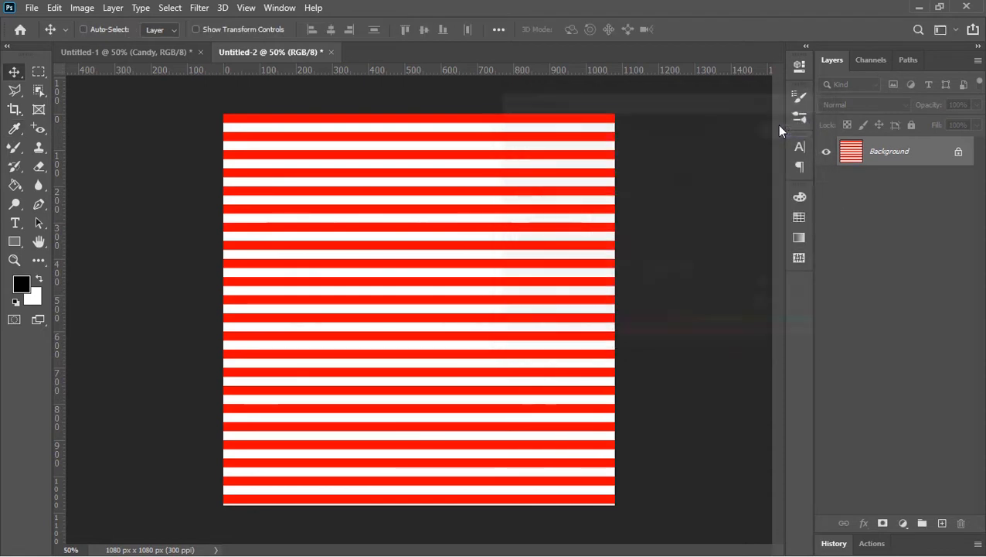
- Define the red and white striped image as a pattern and close its document without saving
left_click(55, 8)
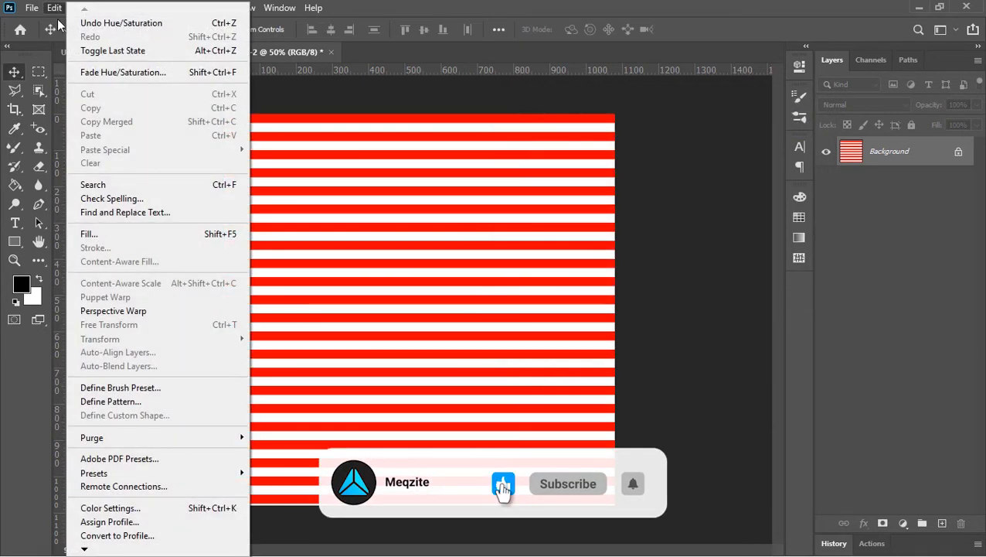
left_click(126, 402)
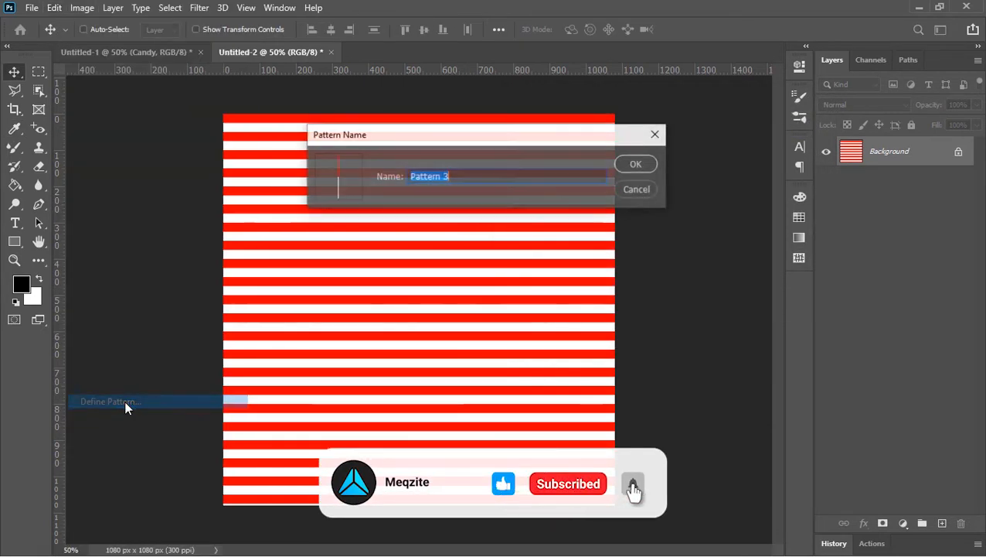
left_click(624, 169)
left_click(331, 52)
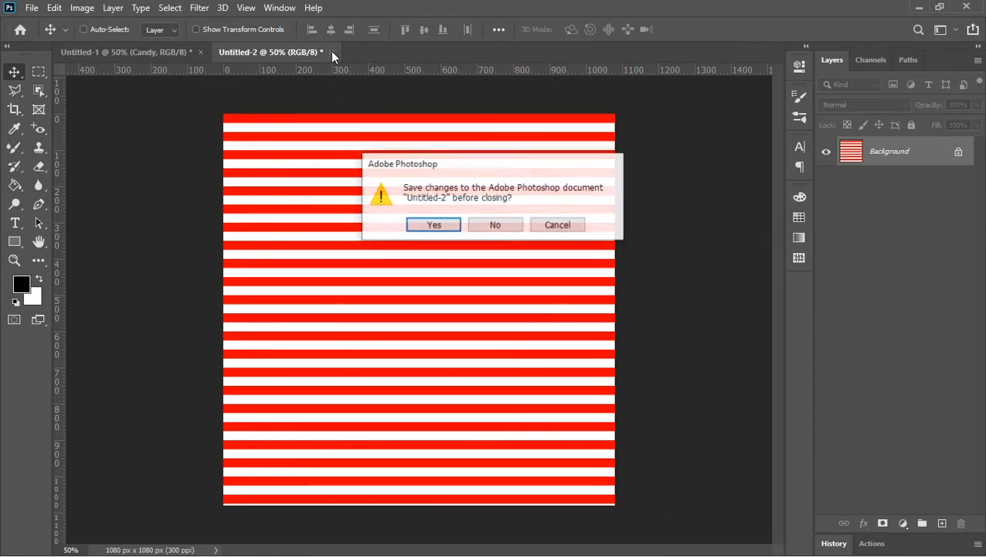
left_click(493, 226)
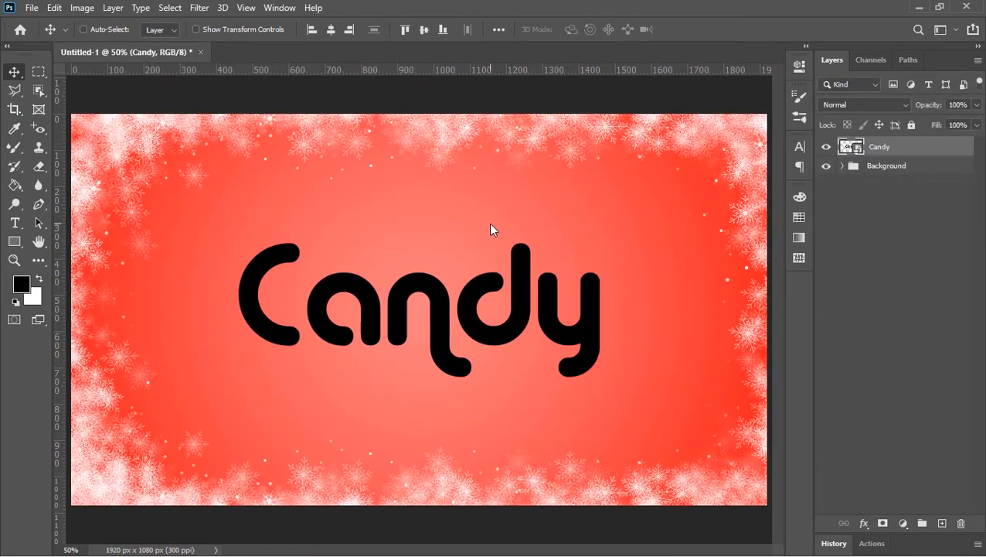
- Add a new layer above the Candy layer and fill it with the red and white striped pattern
left_click(942, 524)
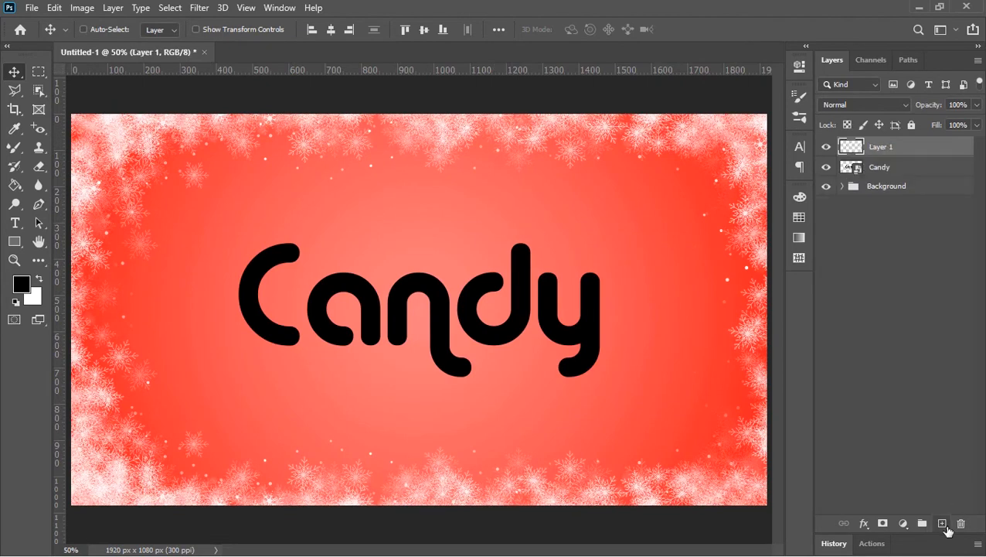
left_click(279, 8)
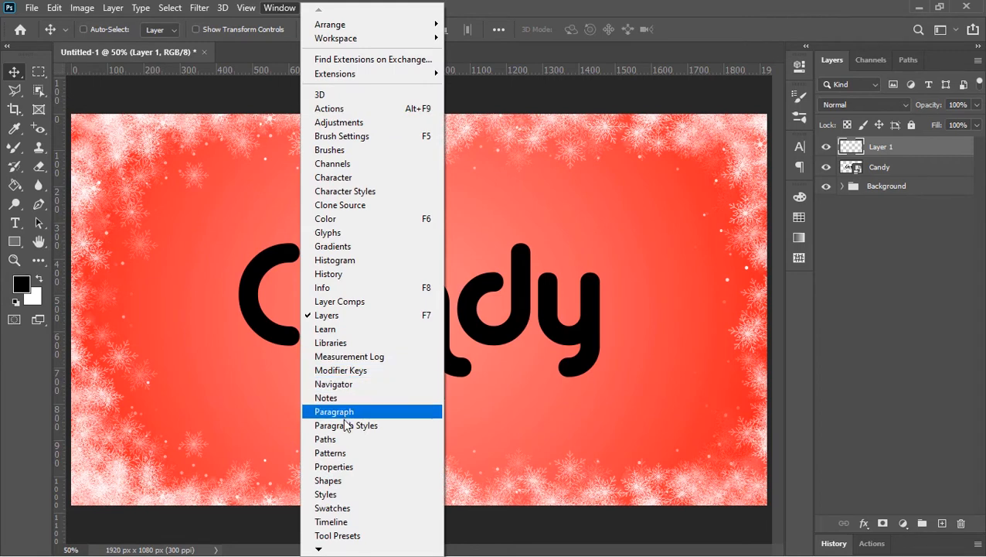
left_click(341, 453)
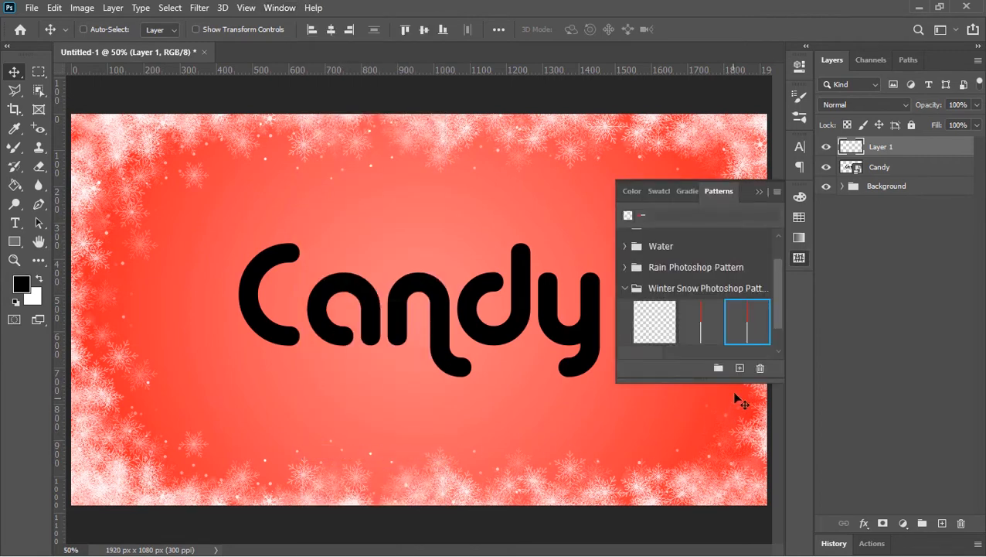
left_click(753, 329)
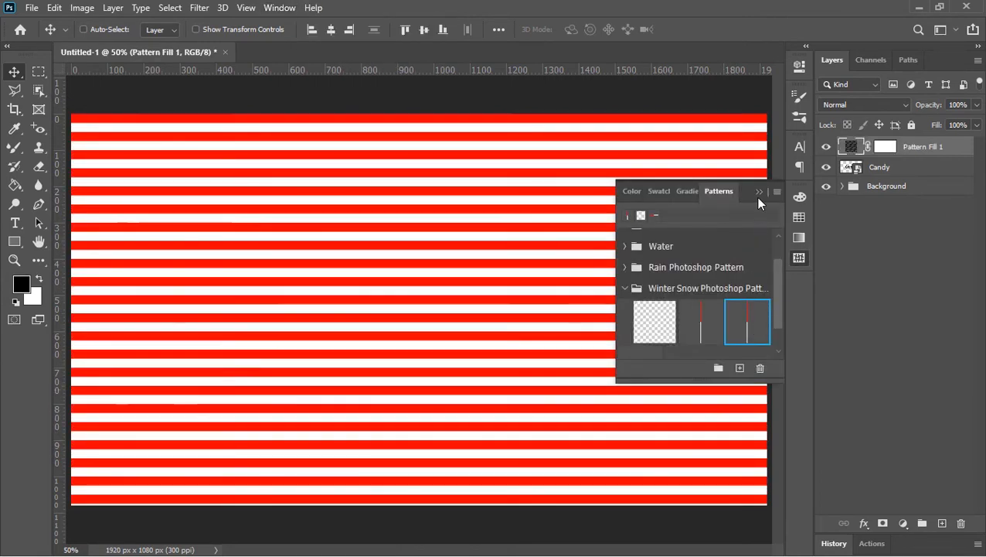
left_click(774, 182)
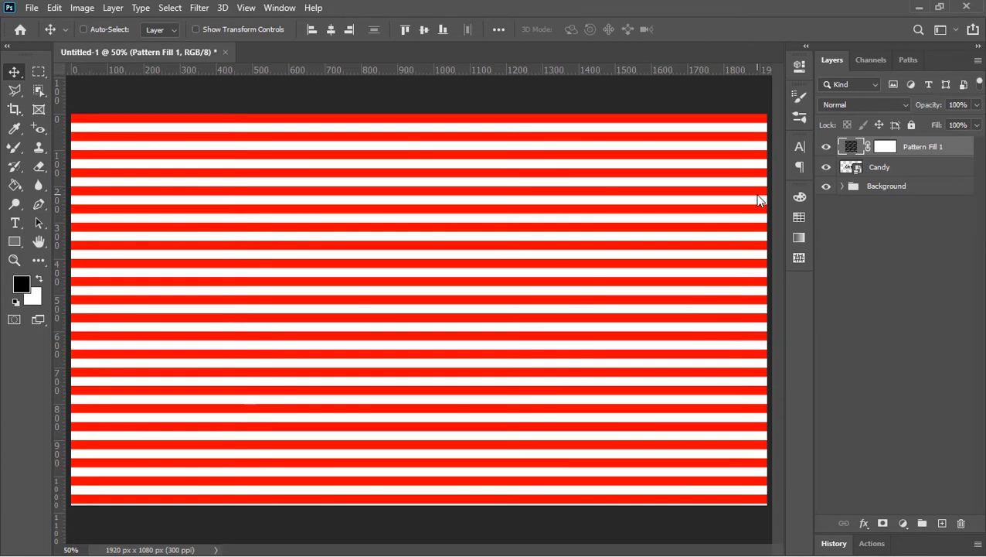
- Convert the striped pattern layer to a smart object and rotate it about 27° clockwise
right_click(931, 152)
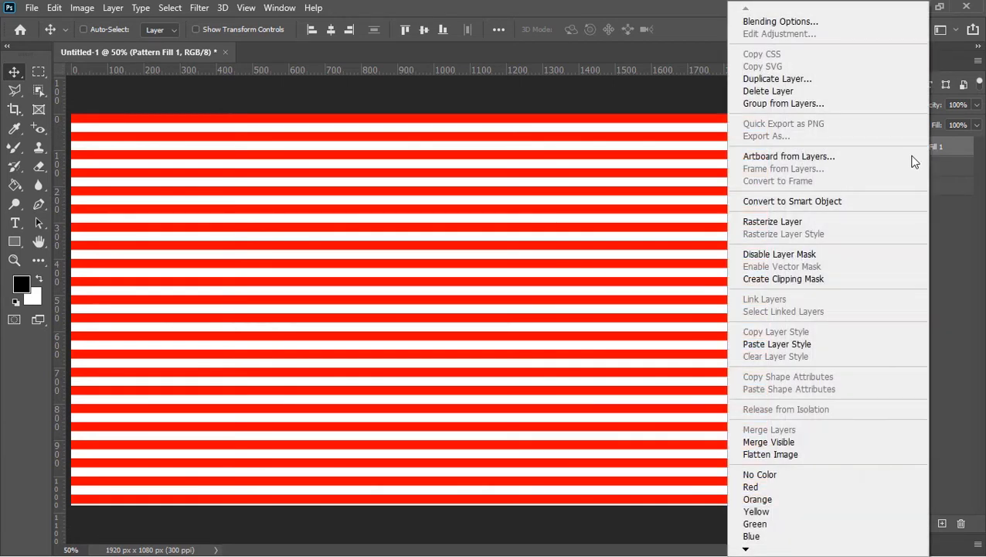
left_click(826, 203)
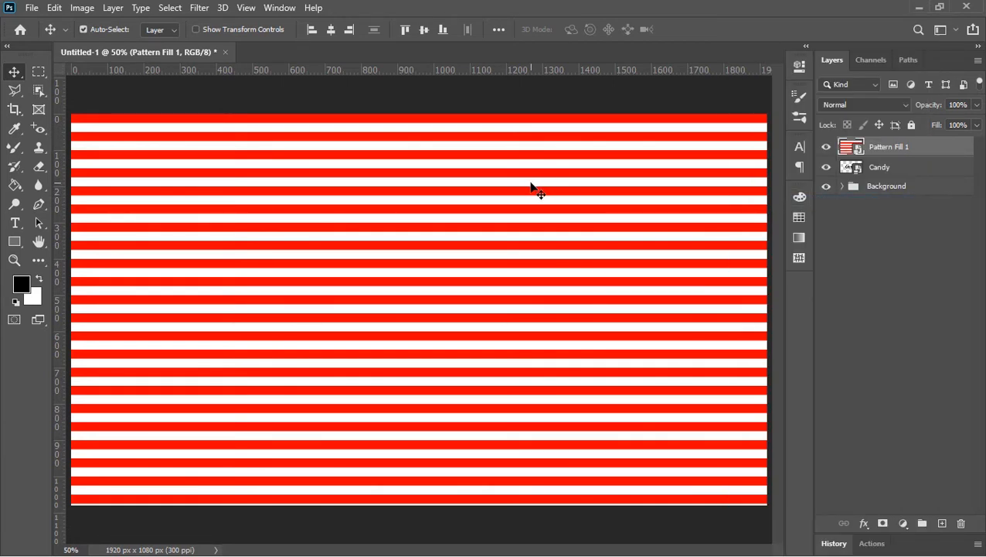
key("ctrl+t")
key("ctrl+0")
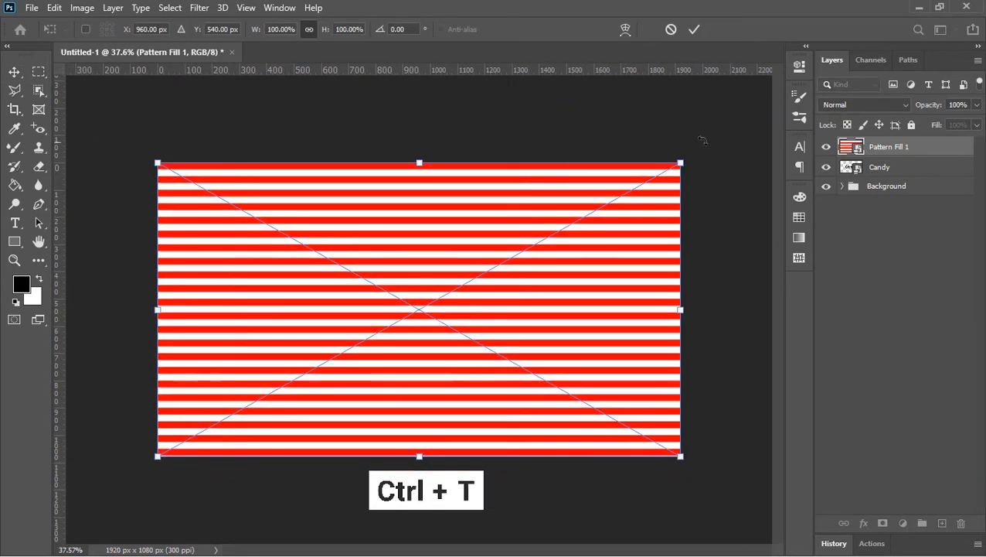
left_click_drag(702, 140, 741, 288)
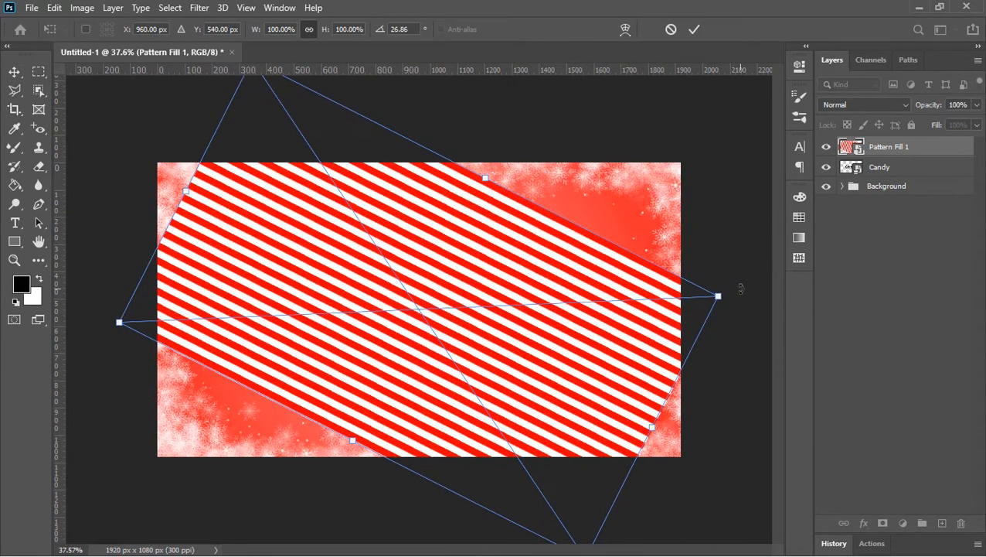
key("Return")
- Clip the striped pattern layer to the Candy text and scale it up slightly for wider stripes
right_click(876, 147)
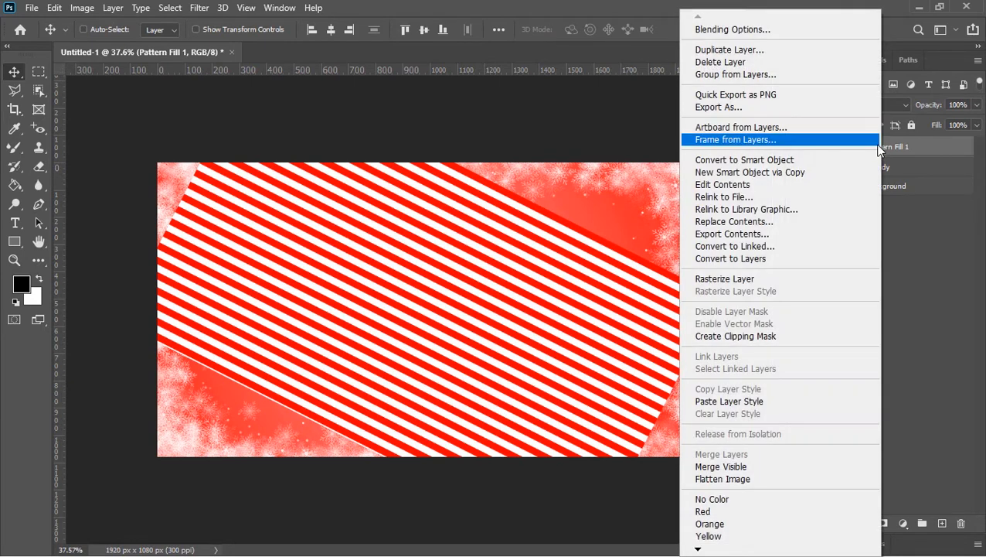
left_click(737, 337)
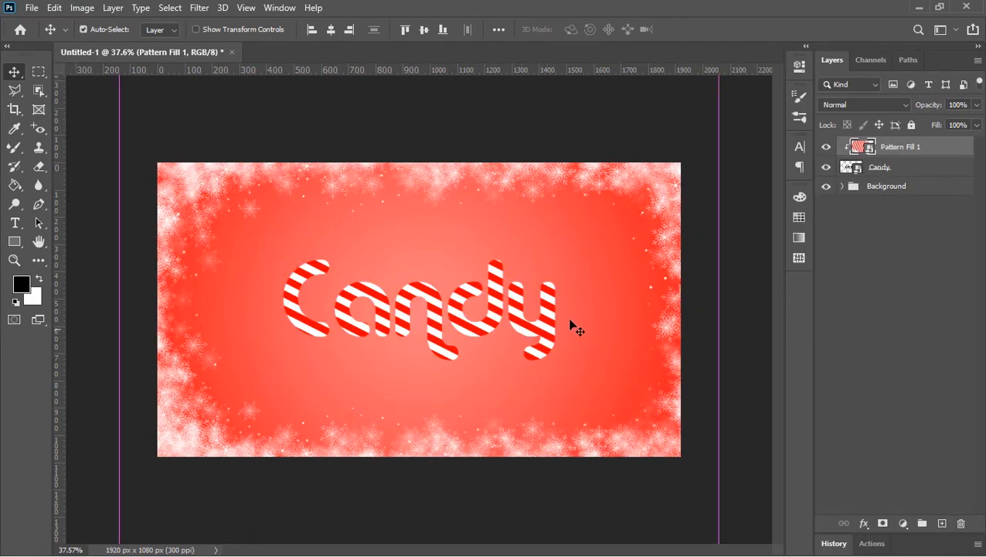
key("ctrl+t")
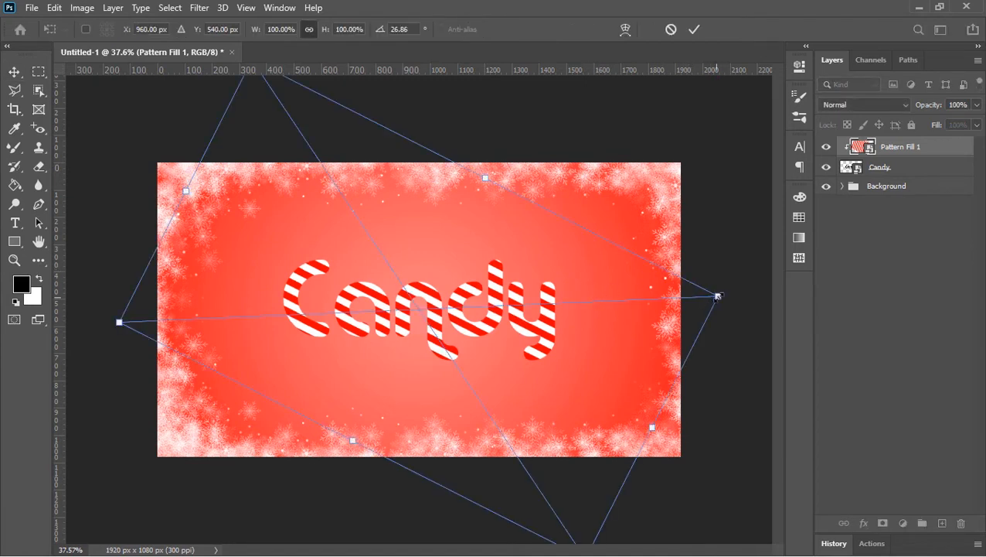
left_click_drag(718, 296, 786, 267)
key("Return")
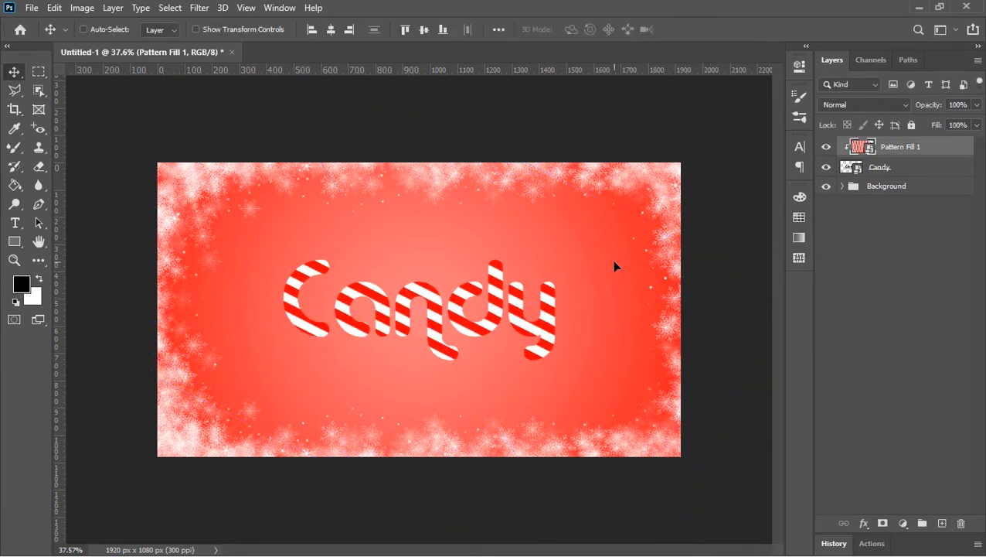
key("ctrl+0")
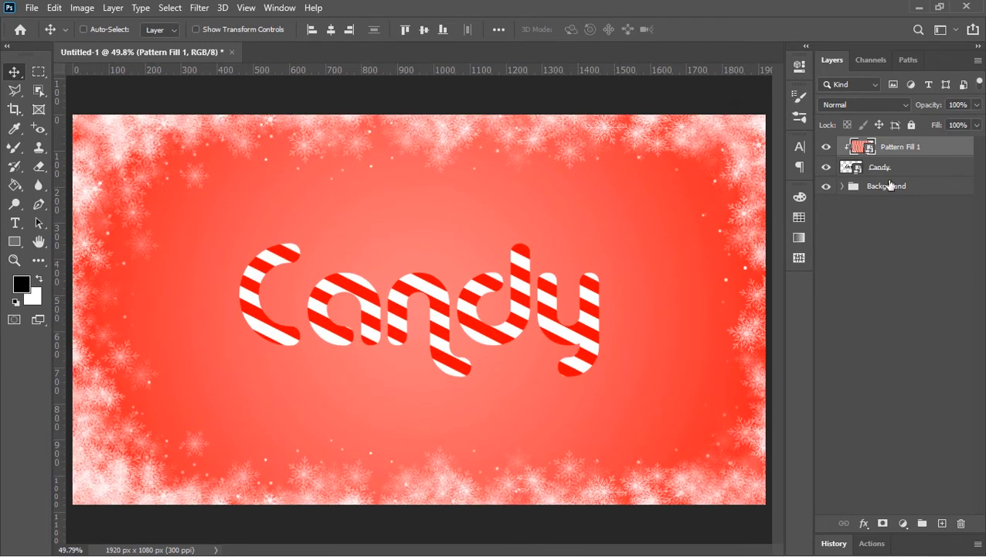
- Give the Candy layer a smooth inner Bevel & Emboss with depth 1000%, size 18 px, soften 16 px, angle 45° and altitude 5°
right_click(891, 172)
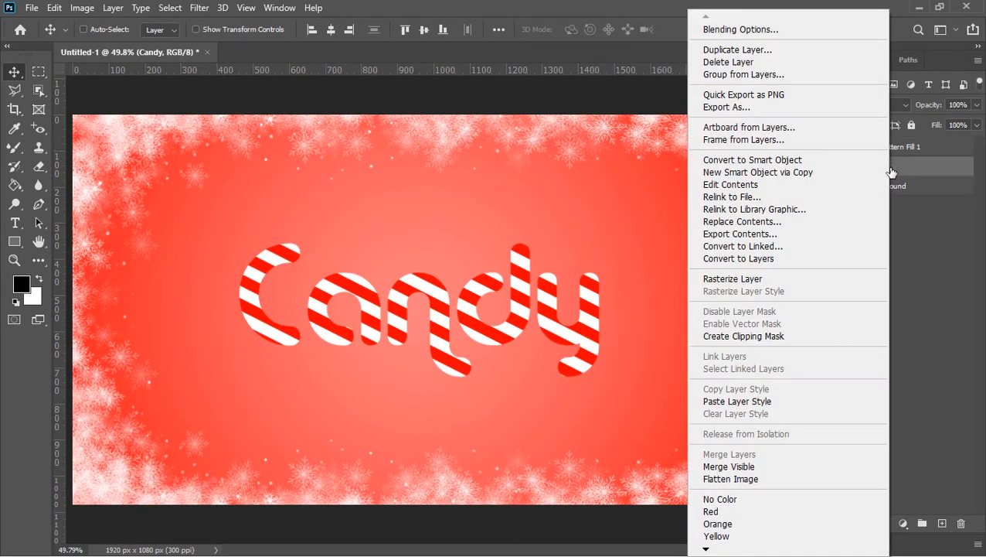
left_click(737, 28)
left_click_drag(504, 20, 601, 30)
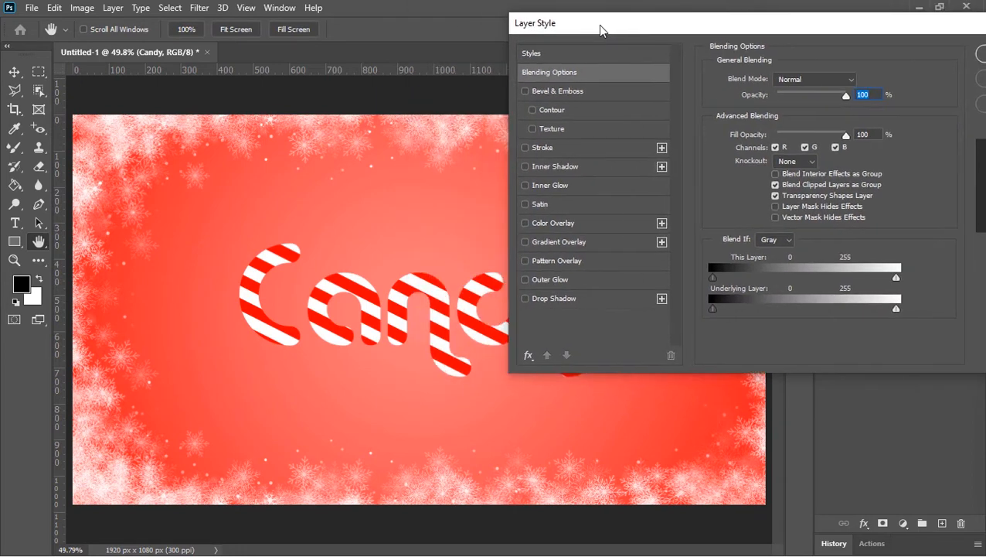
left_click(579, 91)
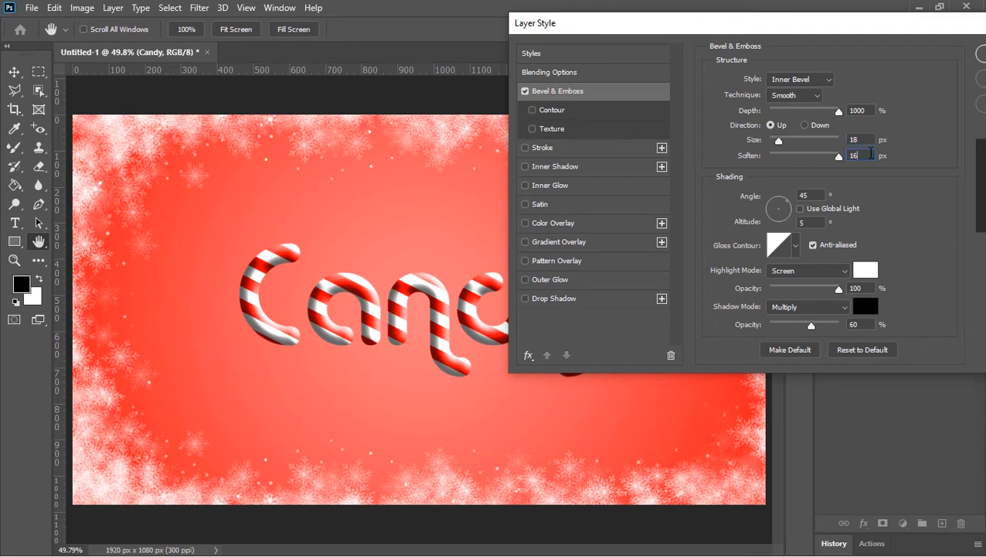
left_click(818, 195)
left_click(813, 223)
- Add a Multiply drop shadow to the Candy layer with opacity 50%, angle 145°, distance 7 px and size 40 px
left_click(560, 299)
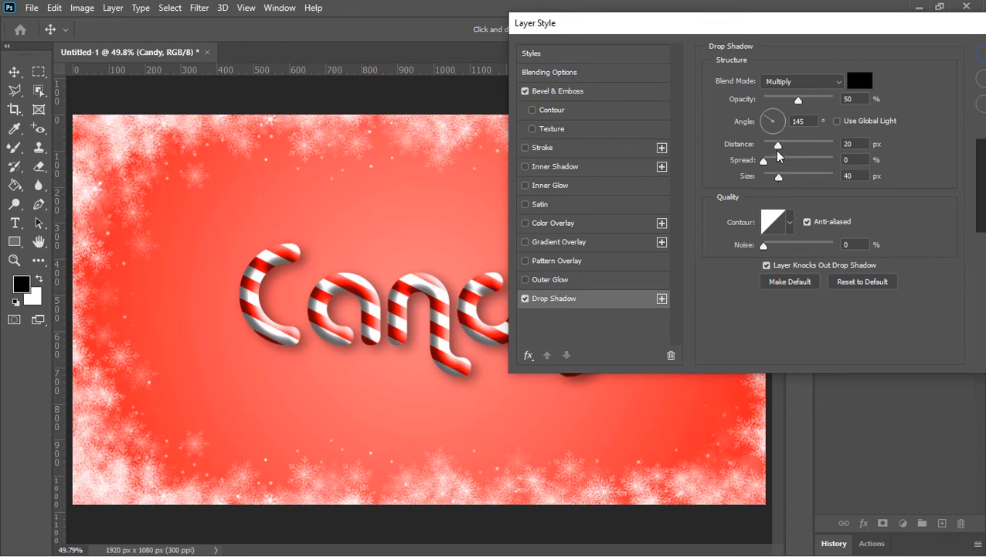
left_click_drag(776, 145, 770, 145)
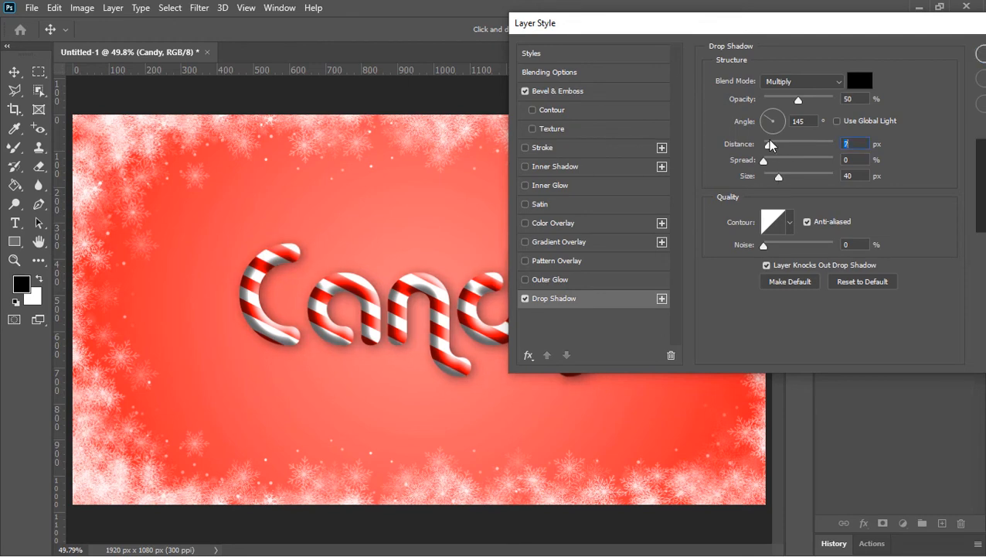
left_click_drag(821, 23, 556, 67)
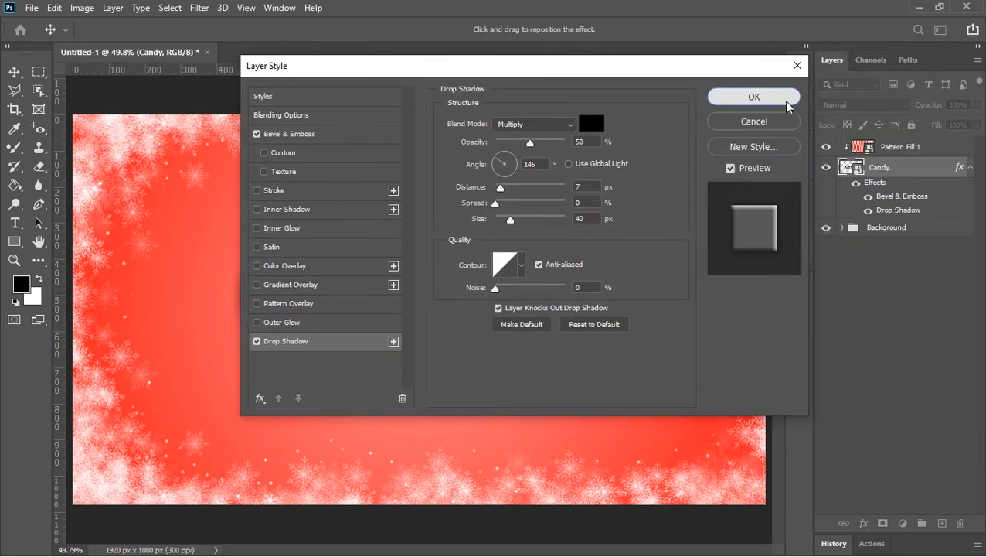
left_click(790, 101)
left_click(971, 169)
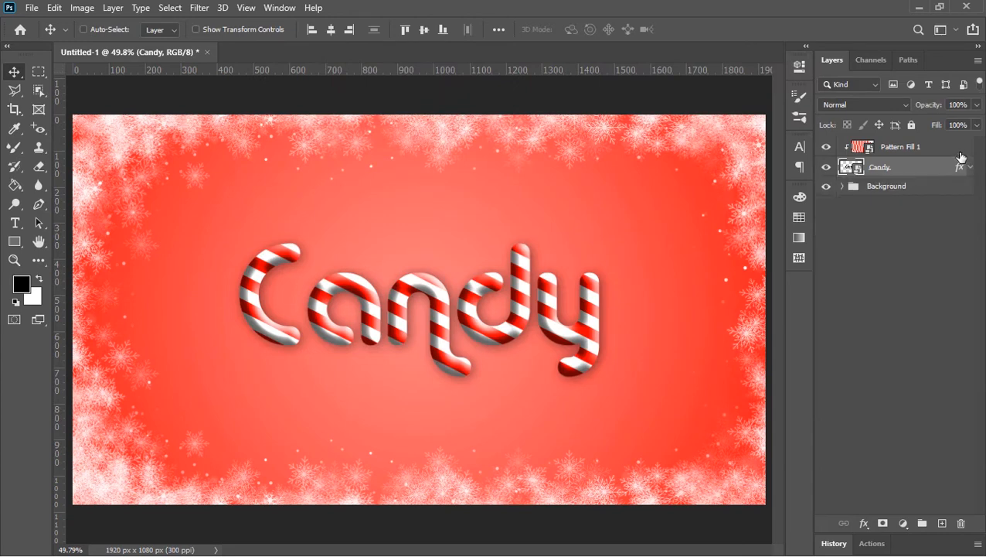
- Add a new top layer filled with the Winter Snow pattern and shift the snow slightly over the text
left_click(935, 146)
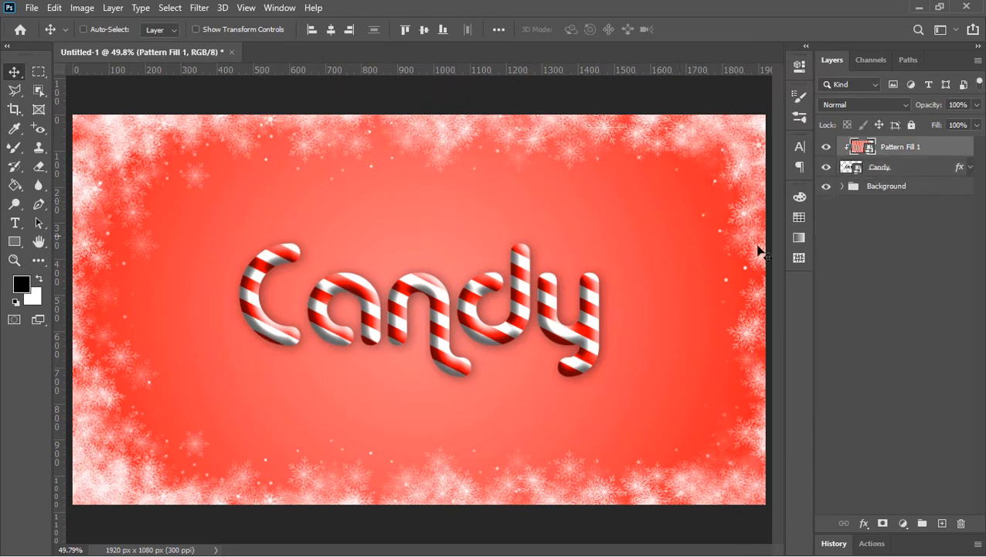
left_click(942, 522)
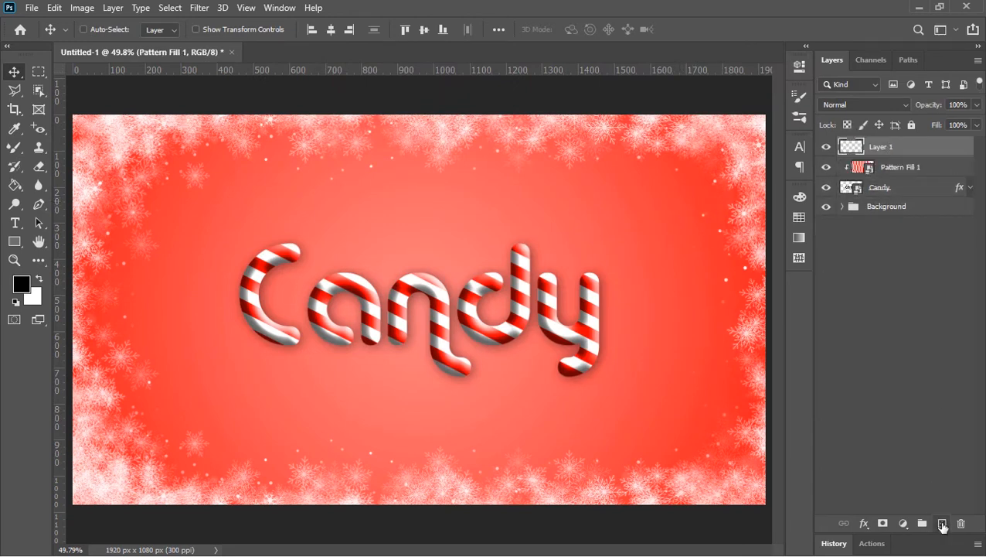
left_click(802, 259)
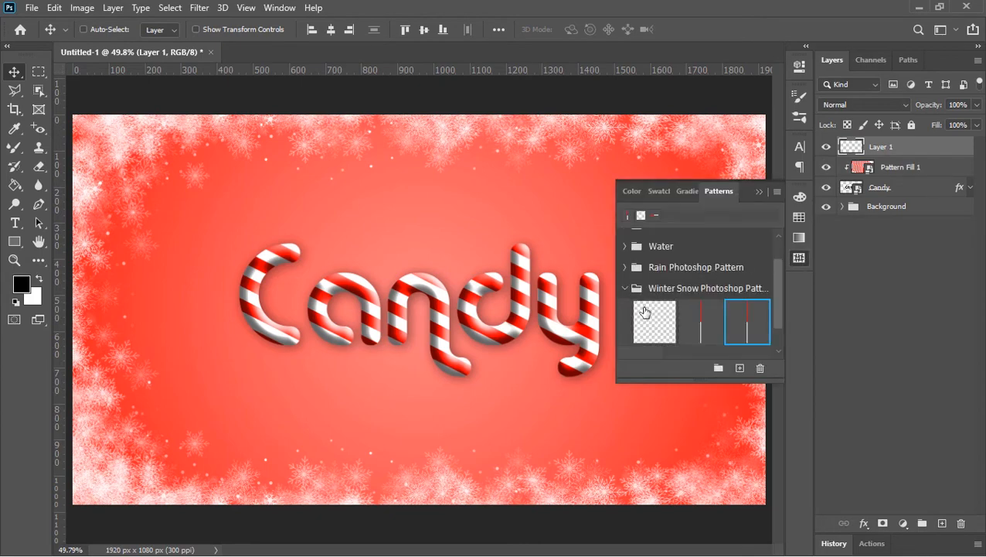
left_click(645, 312)
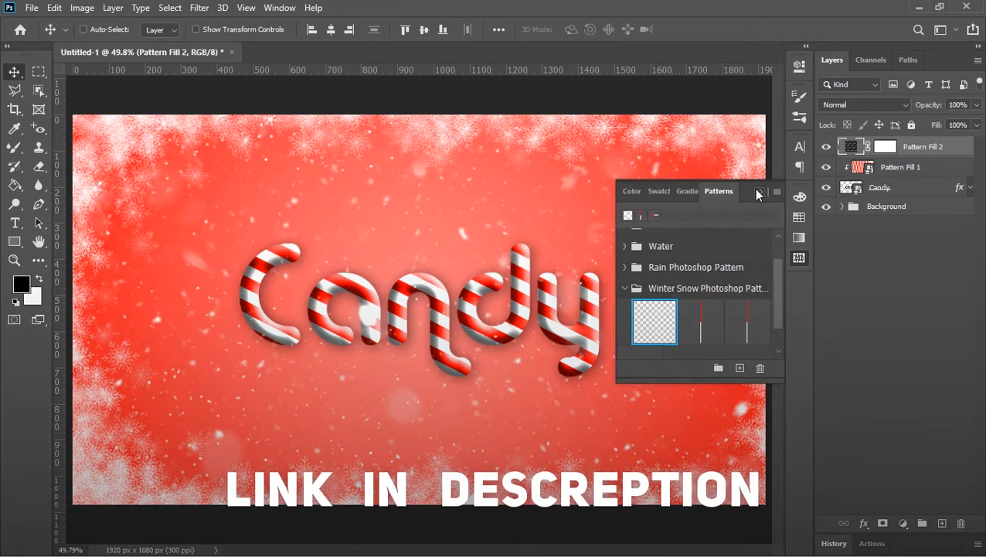
left_click(758, 191)
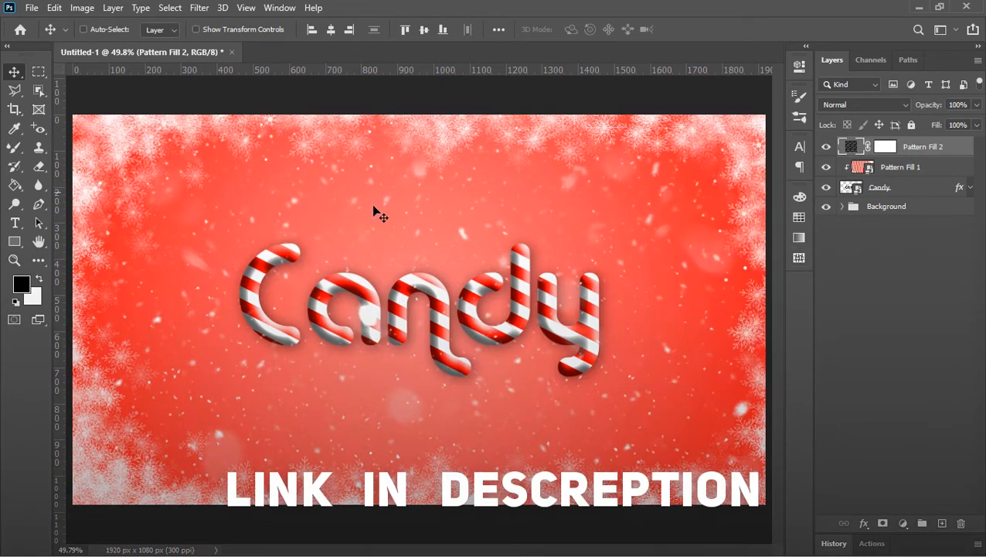
left_click_drag(429, 321, 441, 343)
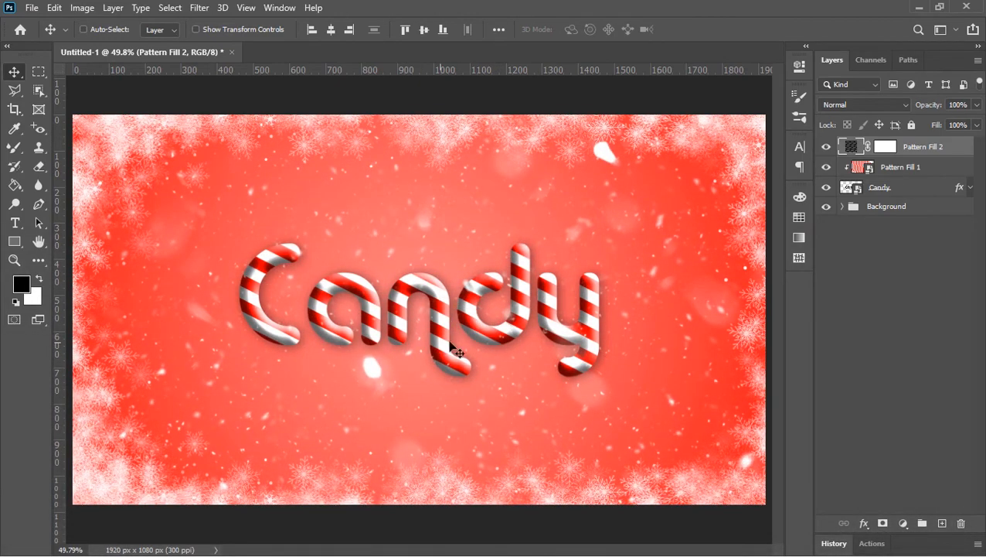
- Add a Hue/Saturation adjustment layer above all layers and set its Master hue to -147 to turn the reds blue
left_click(903, 523)
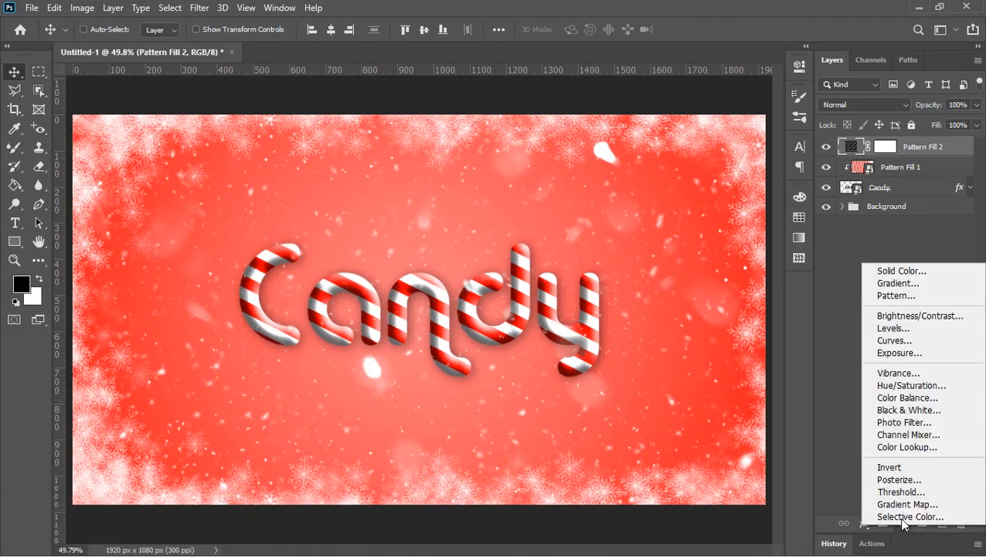
left_click(901, 386)
left_click_drag(694, 165, 633, 165)
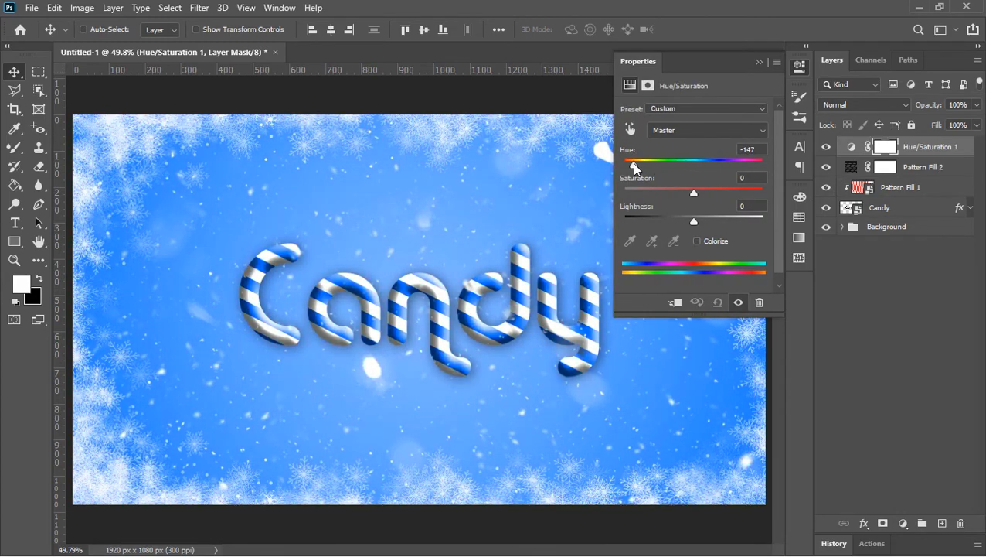
left_click(756, 58)
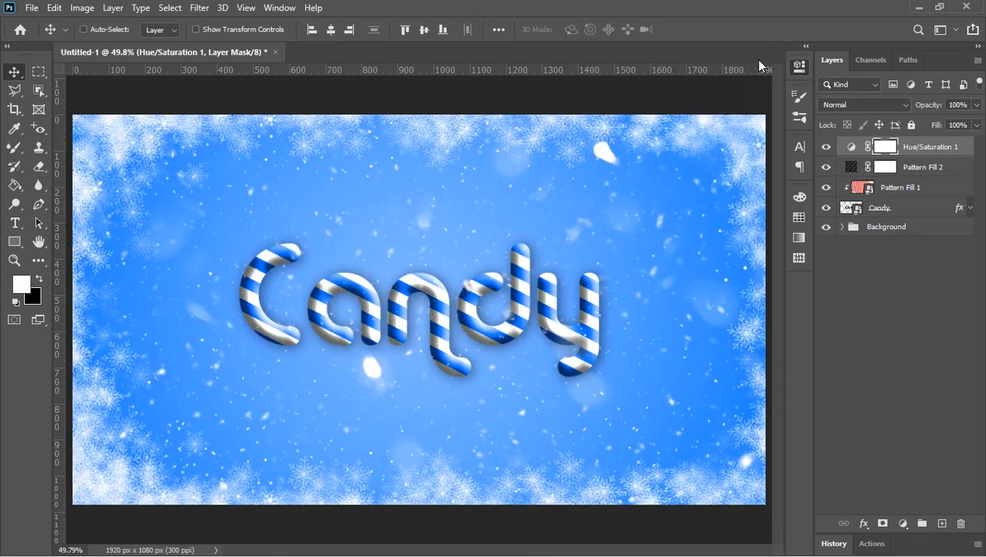
- Open the Candy smart object's contents and replace its text with the person's first name in capitals
double_click(850, 209)
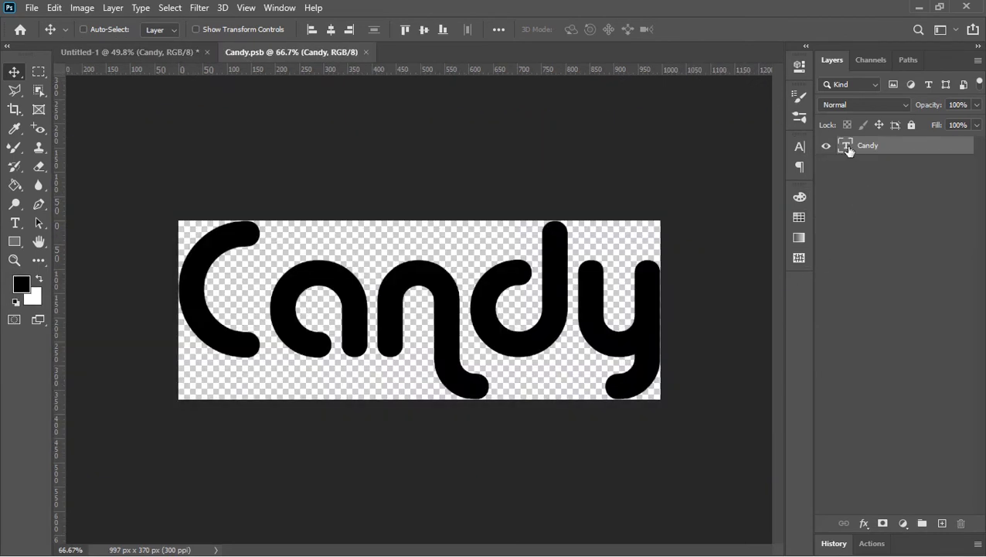
double_click(848, 147)
type("WAQAR")
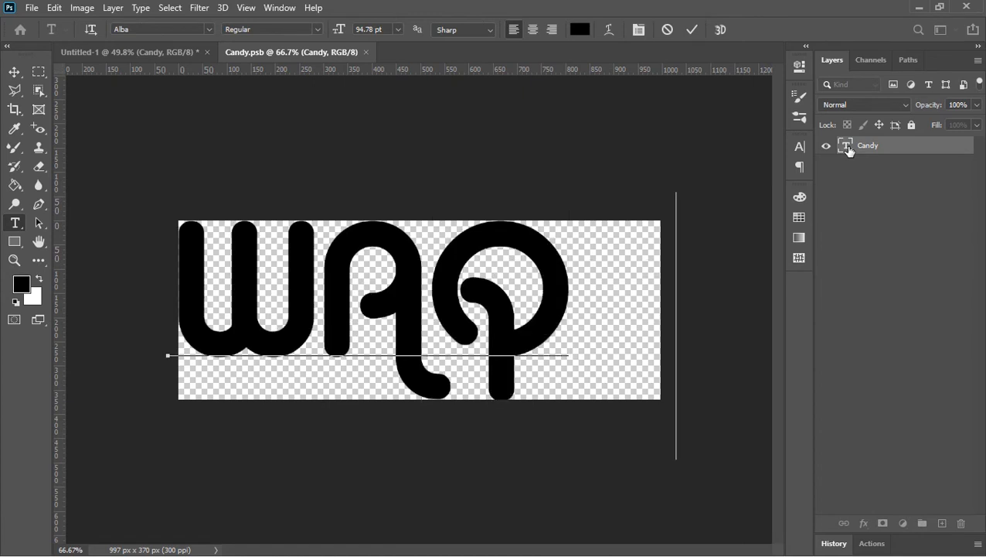
left_click(882, 149)
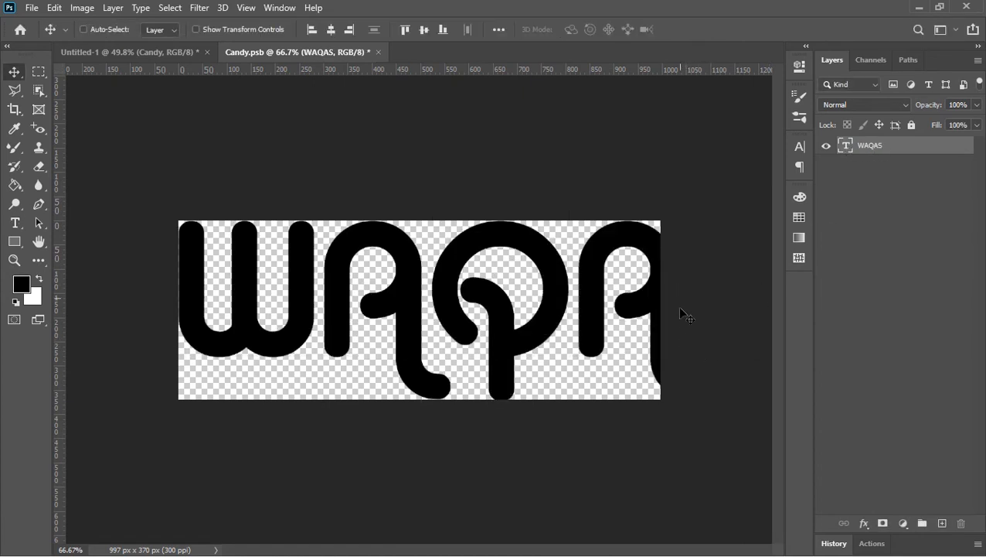
- Reveal all of the clipped text on the smart object's canvas, then close Candy.psb and save its changes
left_click(86, 9)
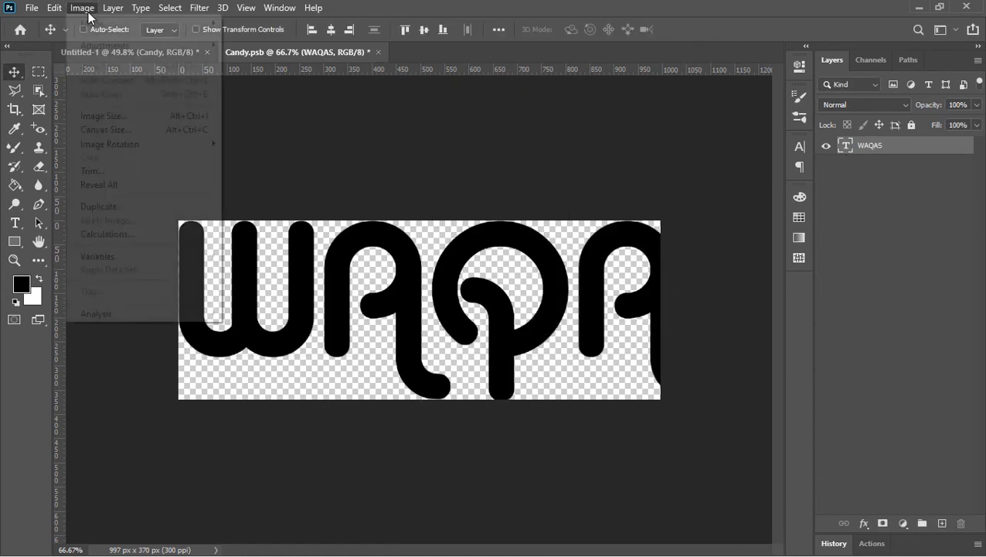
left_click(100, 185)
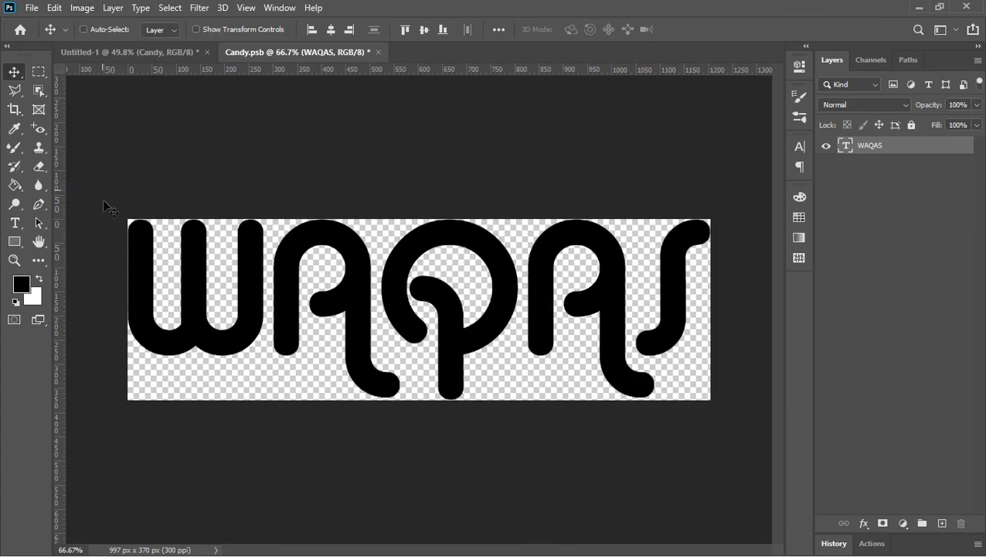
left_click(377, 53)
left_click(434, 224)
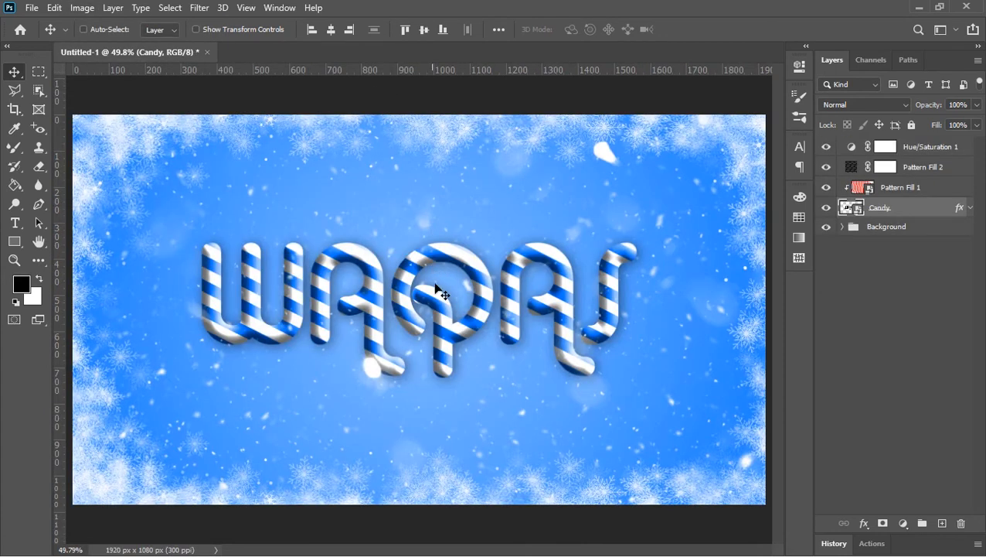